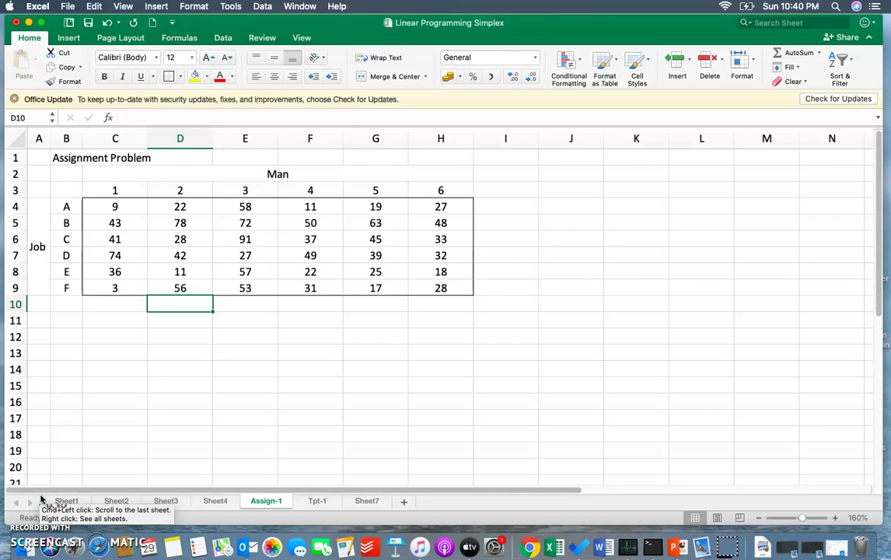
Add a 'Demand' heading in I3 with a 1 in each cell I4:I9
drag(115, 206, 453, 281)
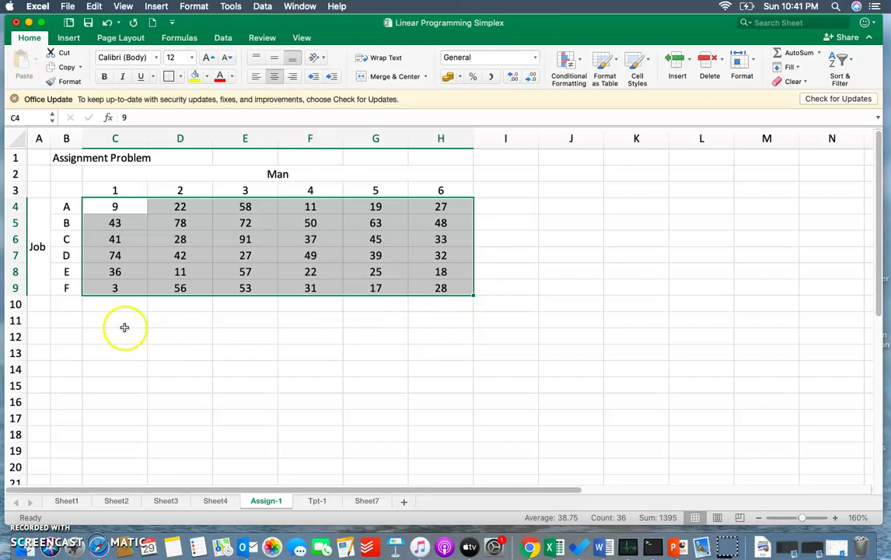
click(232, 348)
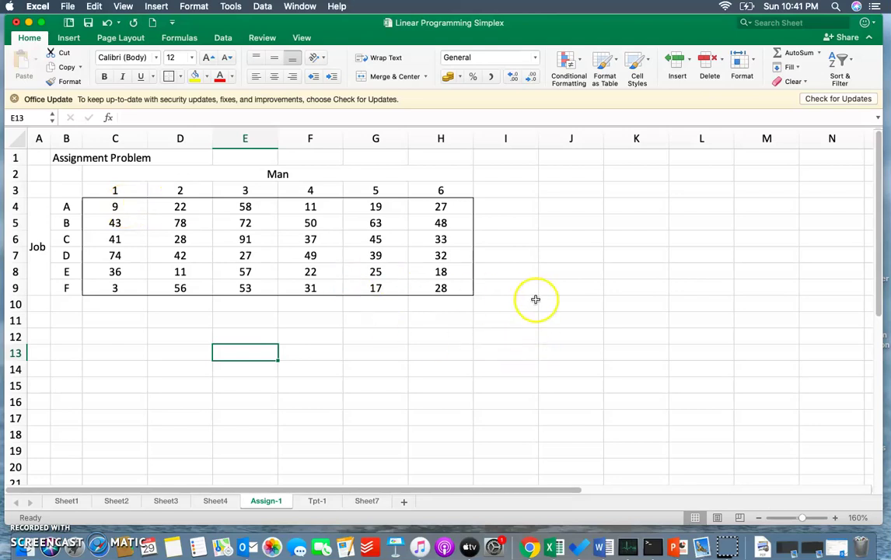
click(520, 190)
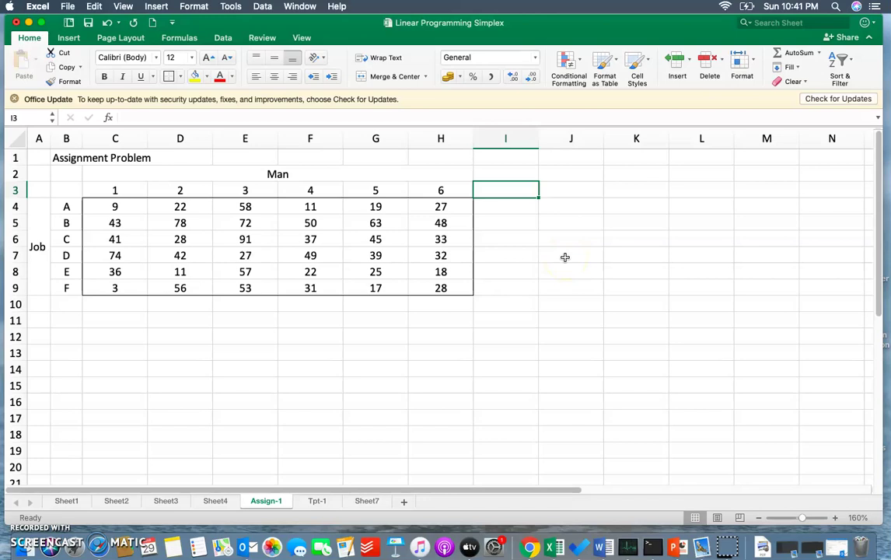
text(D)
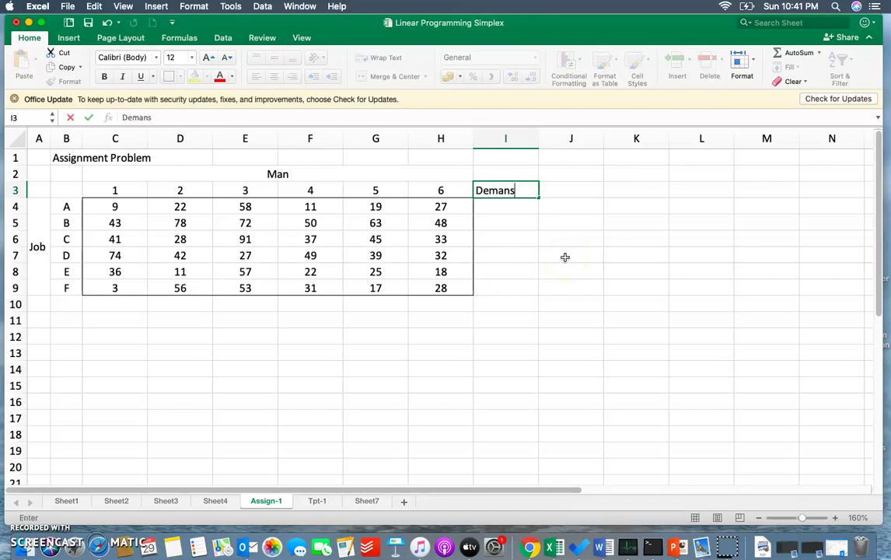
text(emand)
key(Return)
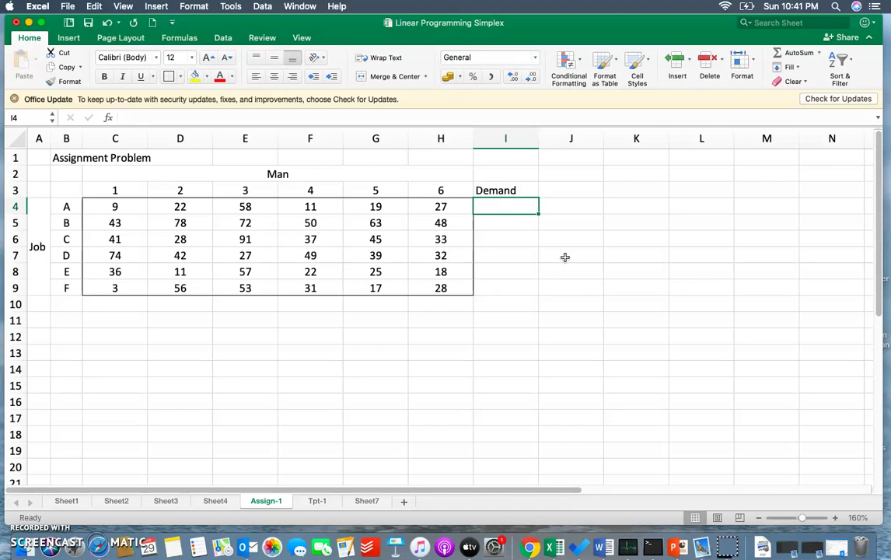
text(1)
key(Return)
text(1 1 1)
key(Return)
text(1 1)
key(Return)
Label A10 'Requirement' and widen column B to fit it
key(Left)
key(Left)
key(Left)
key(Left)
key(Left)
key(Left)
key(Left)
key(Left)
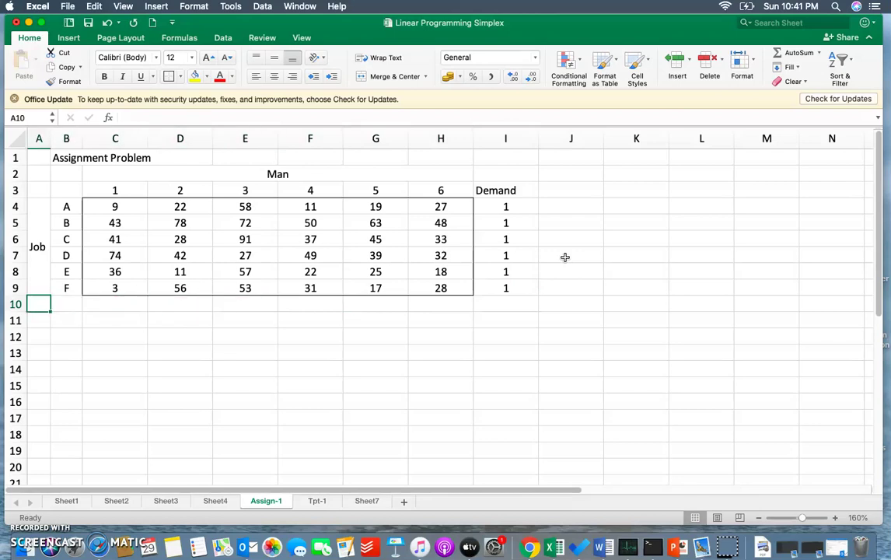
key(Right)
key(Left)
key(Right)
key(Left)
text(Requ)
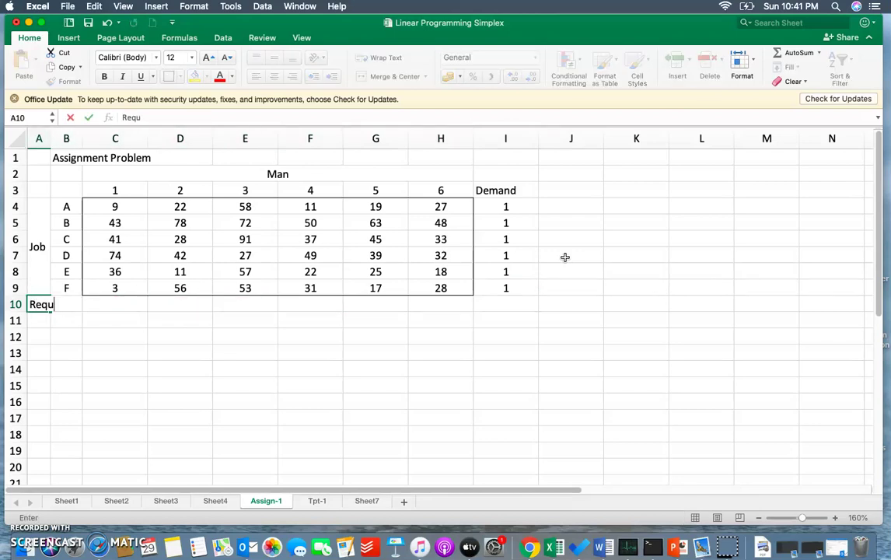
text(irement)
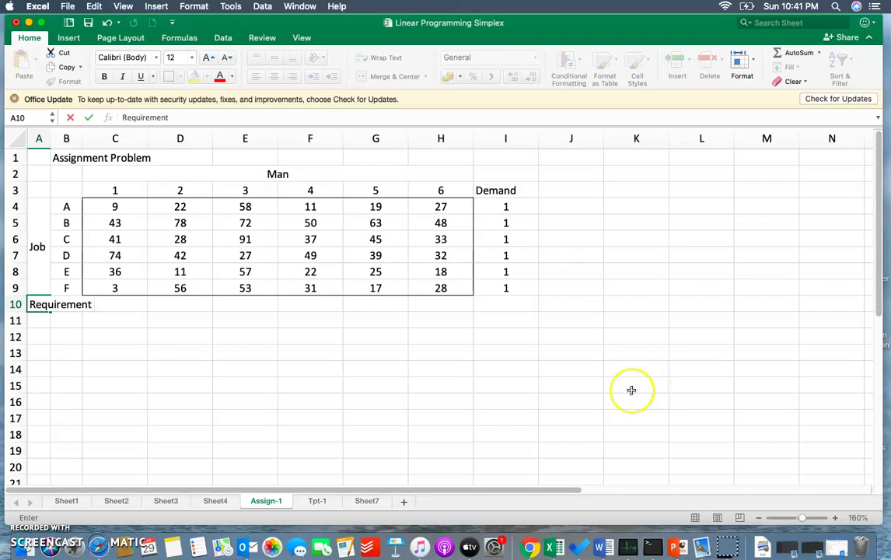
click(414, 403)
drag(80, 140, 96, 140)
Enter 1 in each Requirement cell C10:H10
click(145, 301)
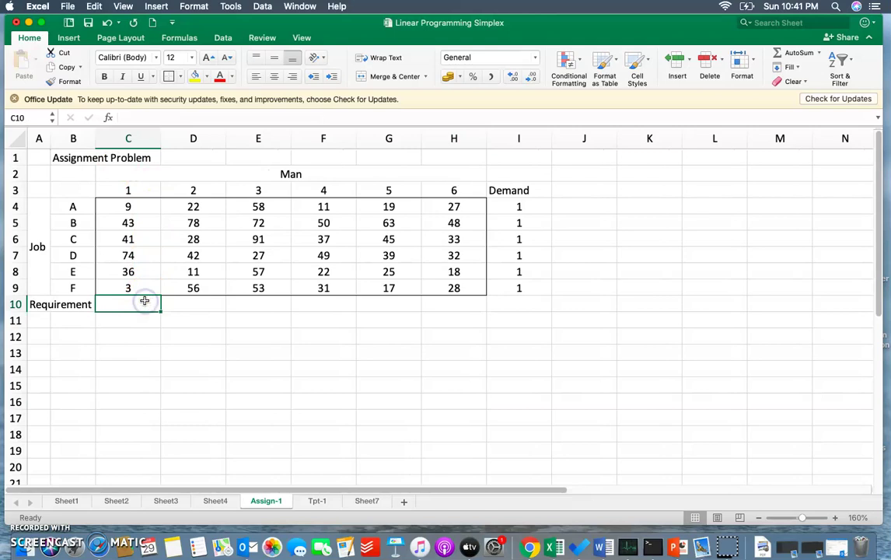
text(1)
key(Tab)
text(1)
key(Tab)
text(1)
key(Tab)
text(1)
key(Tab)
text(1)
key(Tab)
text(1)
key(Tab)
Check the Demand and Requirement entries and settle on cell C11
key(Up)
key(Up)
key(Up)
key(Up)
key(Up)
key(Up)
key(Up)
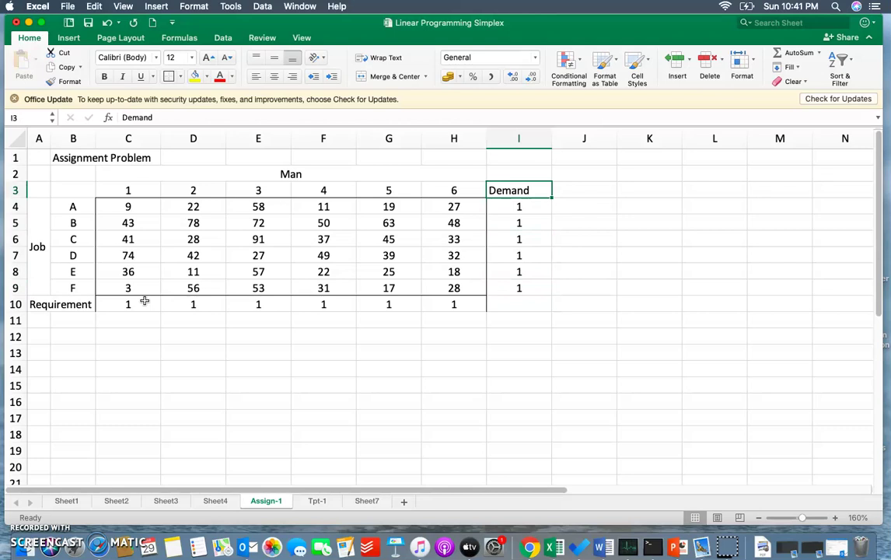
key(Down)
key(Down)
key(Down)
key(Down)
key(Down)
key(Down)
key(Down)
key(Left)
key(Left)
key(Left)
key(Left)
key(Left)
key(Left)
key(Left)
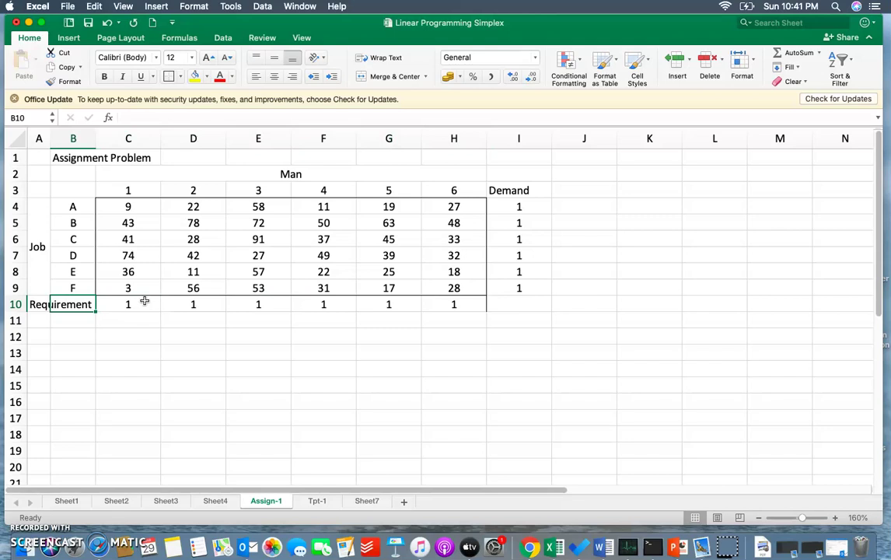
key(Down)
key(Down)
key(Right)
key(Up)
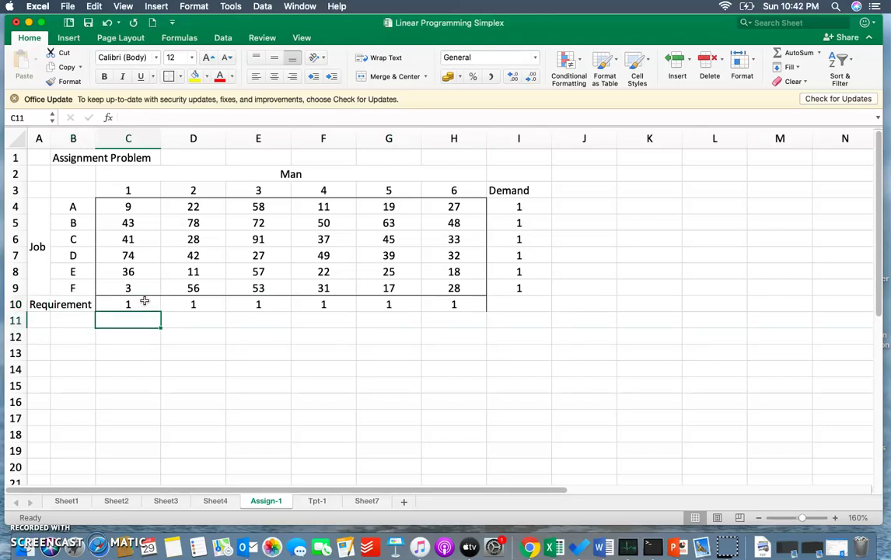
Enter =SUM(C4:C9) in C11 to total man 1's costs
text(0)
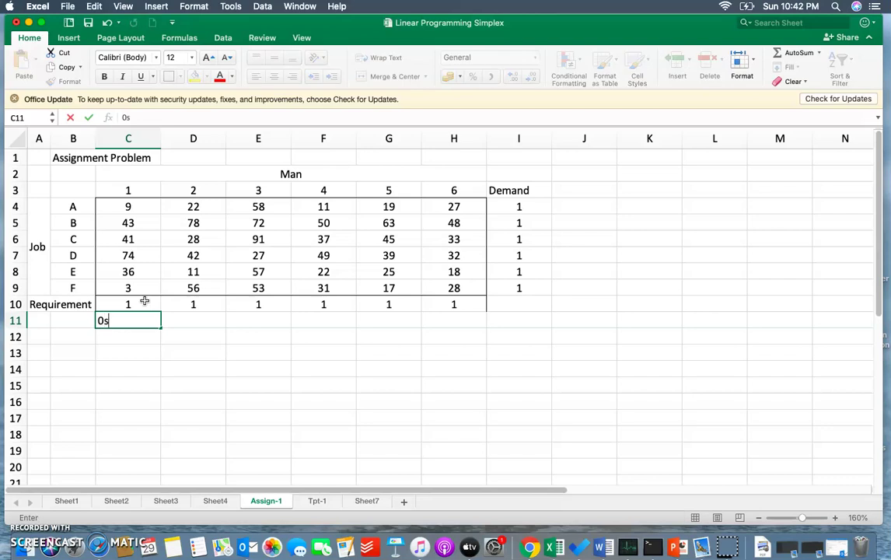
text(s)
key(BackSpace)
key(BackSpace)
text(=sum)
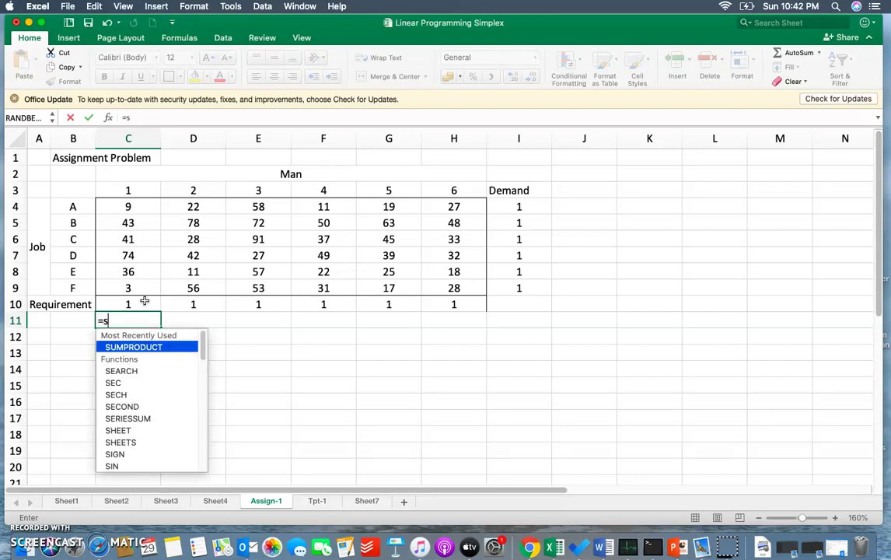
key(Tab)
key(BackSpace)
key(BackSpace)
key(BackSpace)
key(BackSpace)
key(BackSpace)
key(BackSpace)
key(BackSpace)
key(BackSpace)
key(BackSpace)
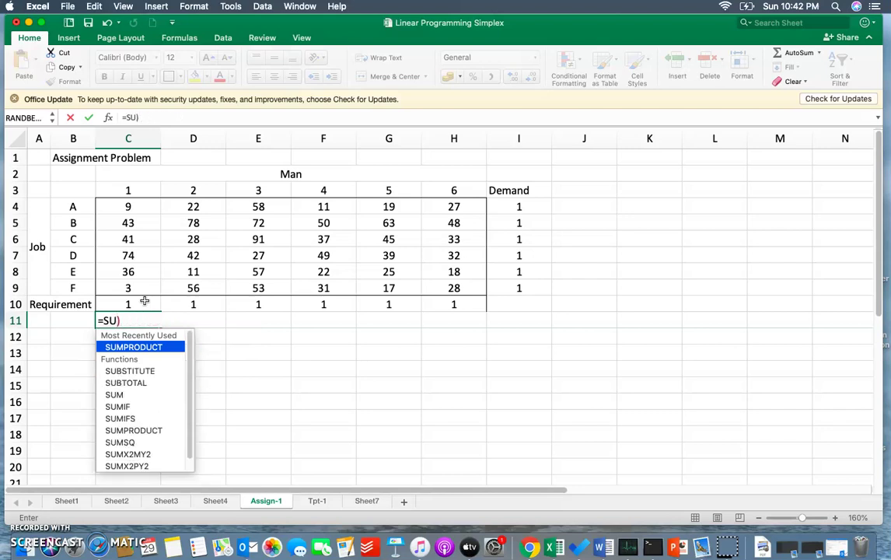
text(m)
key(Down)
key(Tab)
key(Right)
key(Right)
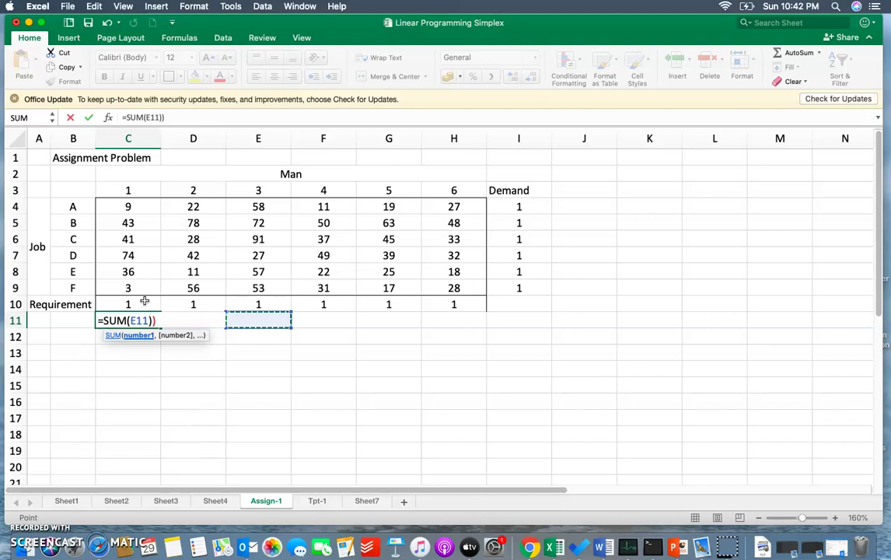
key(BackSpace)
key(BackSpace)
key(BackSpace)
drag(134, 289, 138, 202)
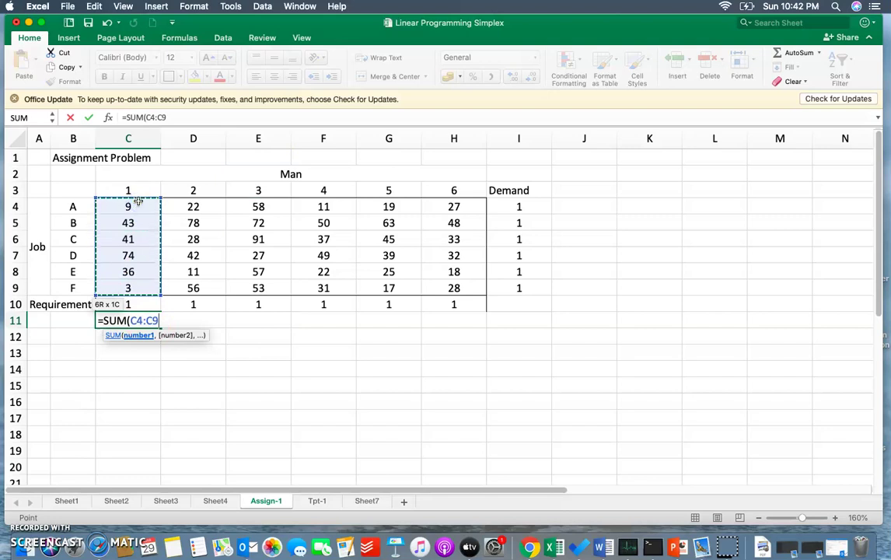
text())
key(Return)
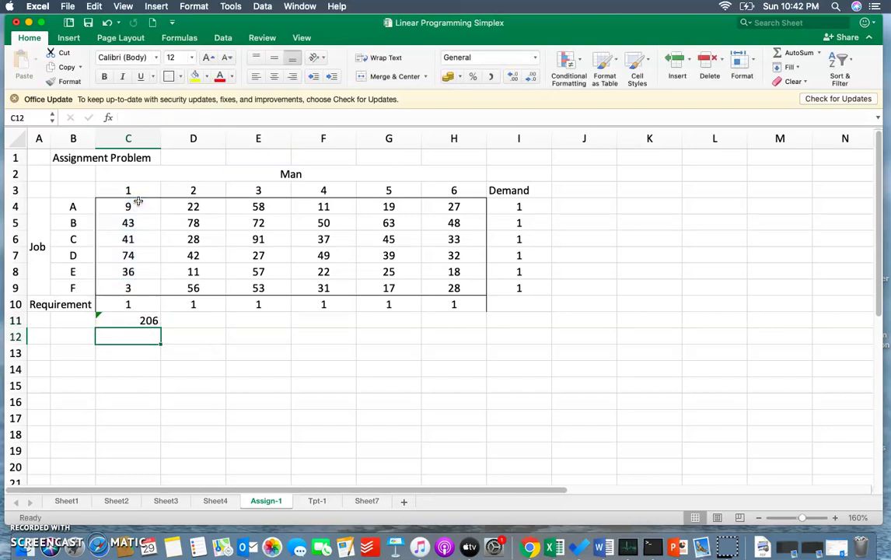
key(Up)
key(Right)
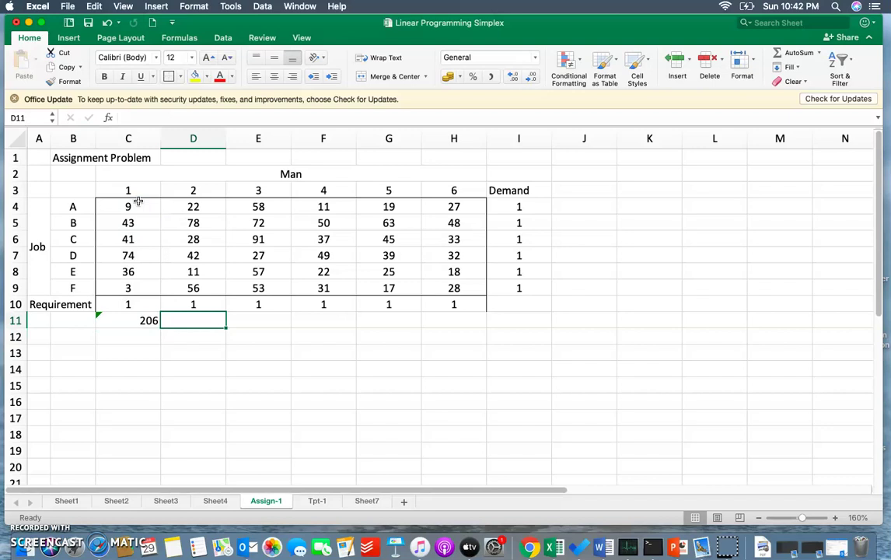
Copy the C11 total formula across D11:H11
text(=su)
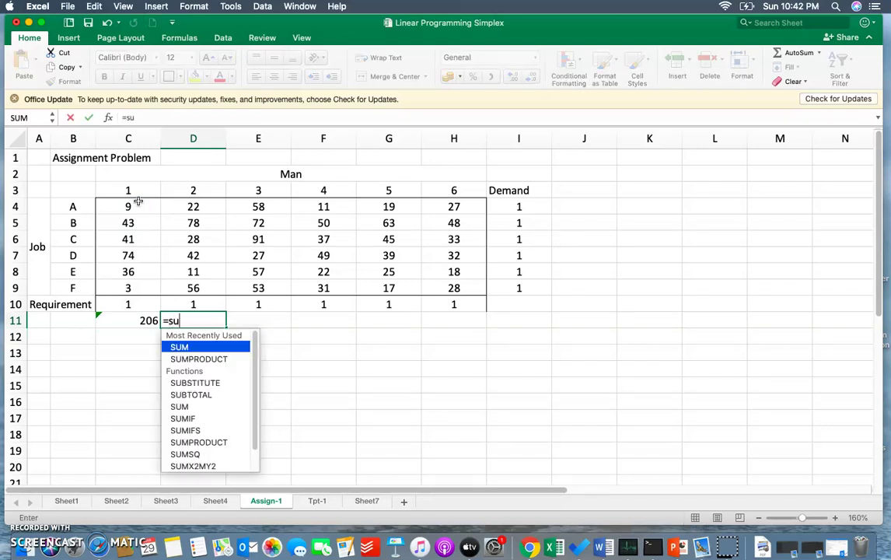
key(Tab)
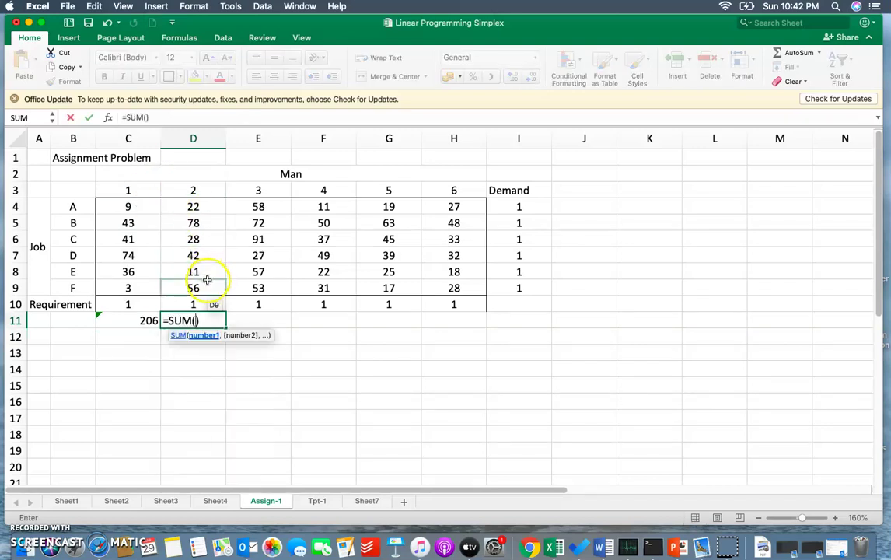
key(BackSpace)
key(BackSpace)
key(BackSpace)
key(BackSpace)
key(BackSpace)
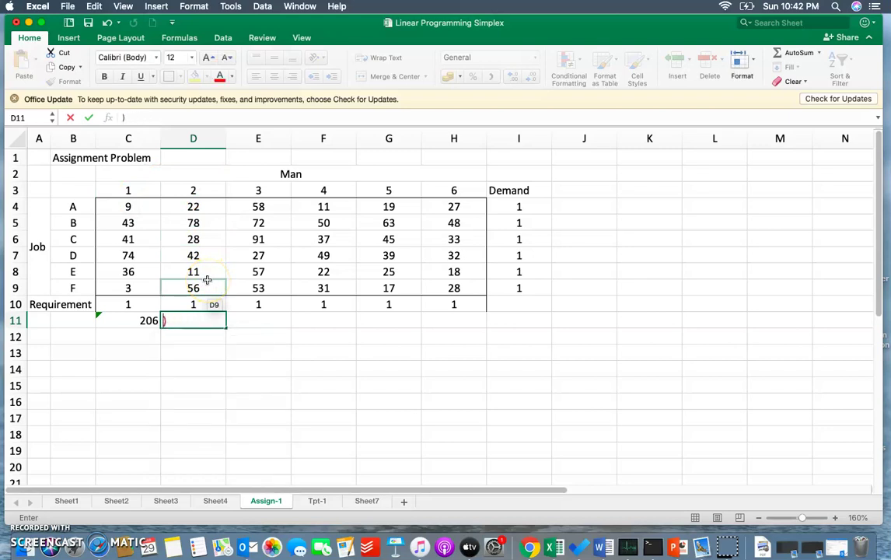
key(Tab)
key(Left)
click(137, 320)
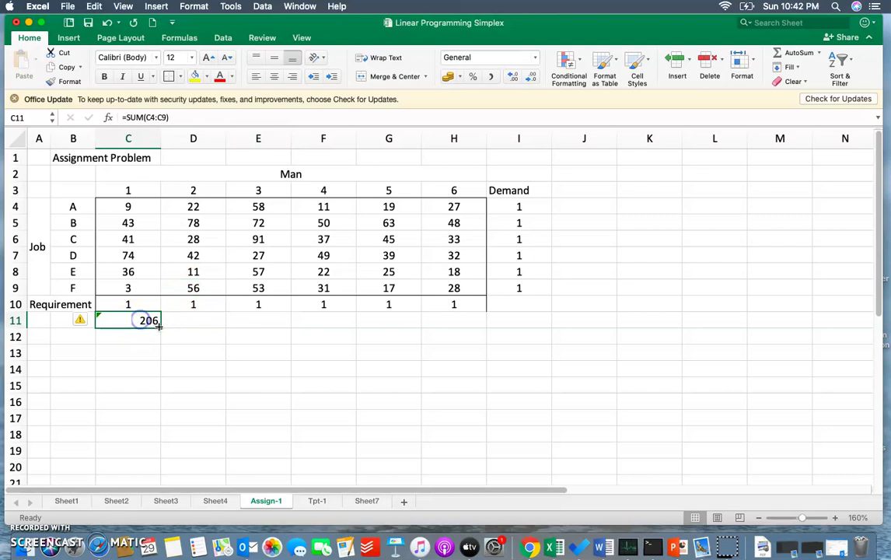
drag(160, 328, 490, 324)
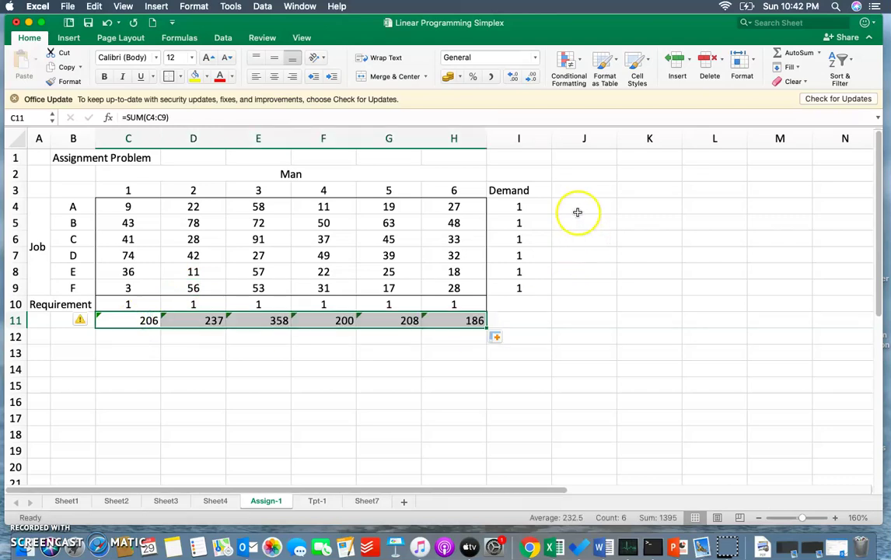
Enter =SUM(C4:H4) in J4 and fill it down to J9
click(574, 207)
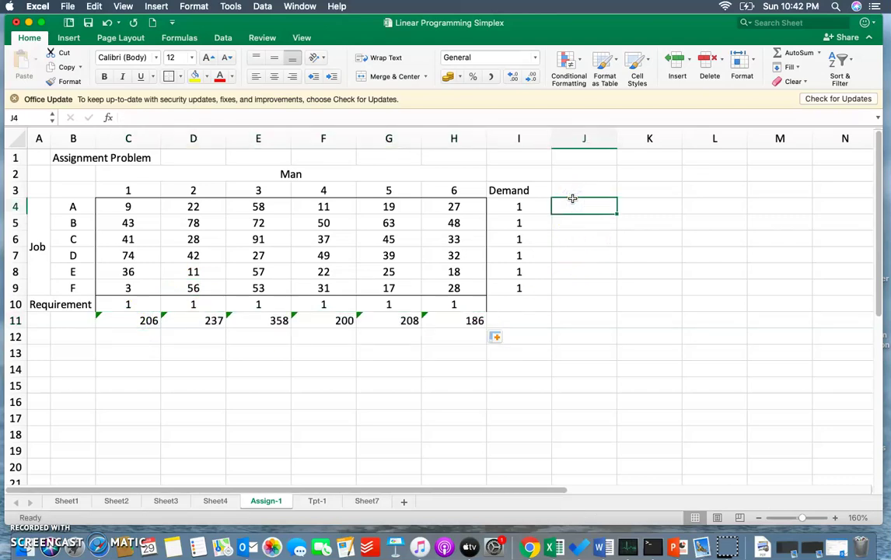
text(=sum)
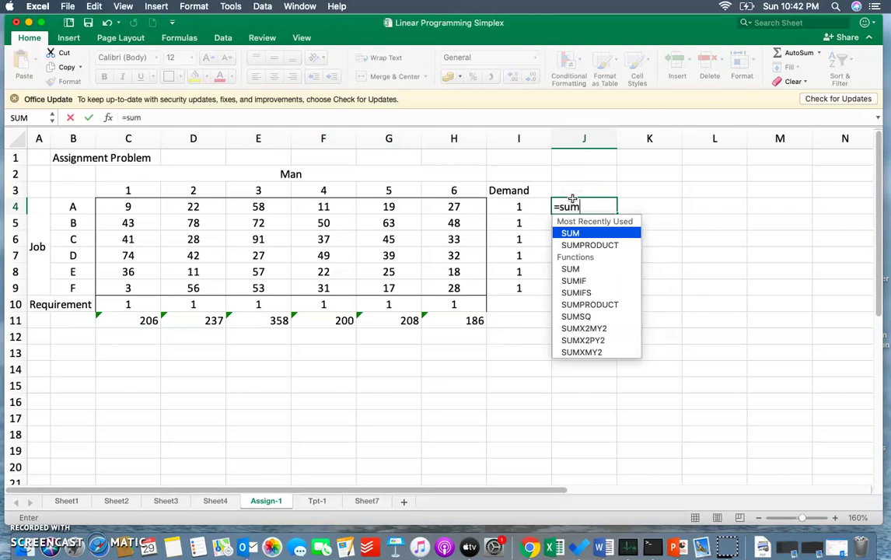
key(Tab)
drag(130, 206, 455, 202)
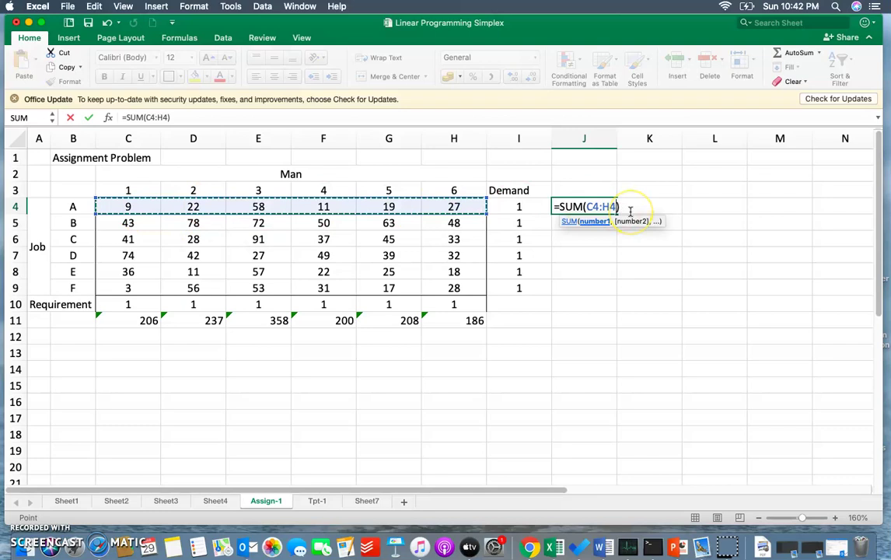
key(Return)
click(596, 205)
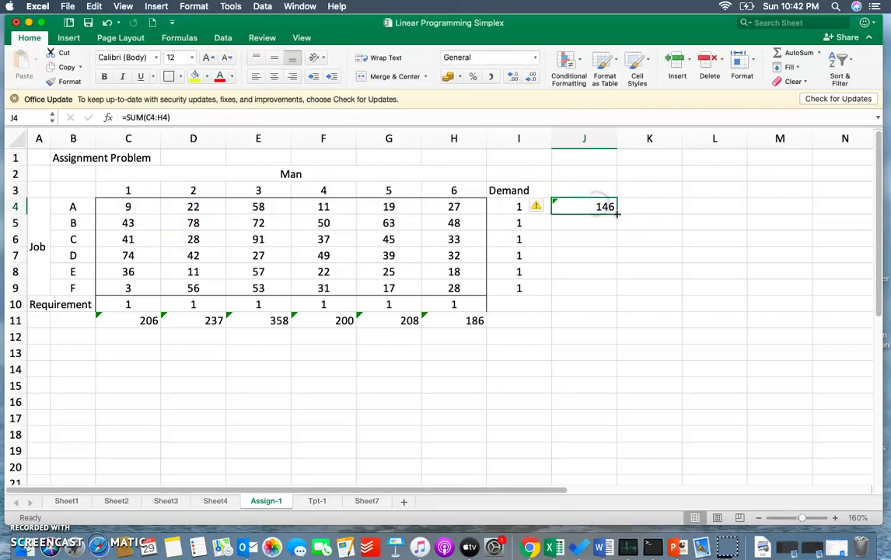
drag(618, 213, 616, 293)
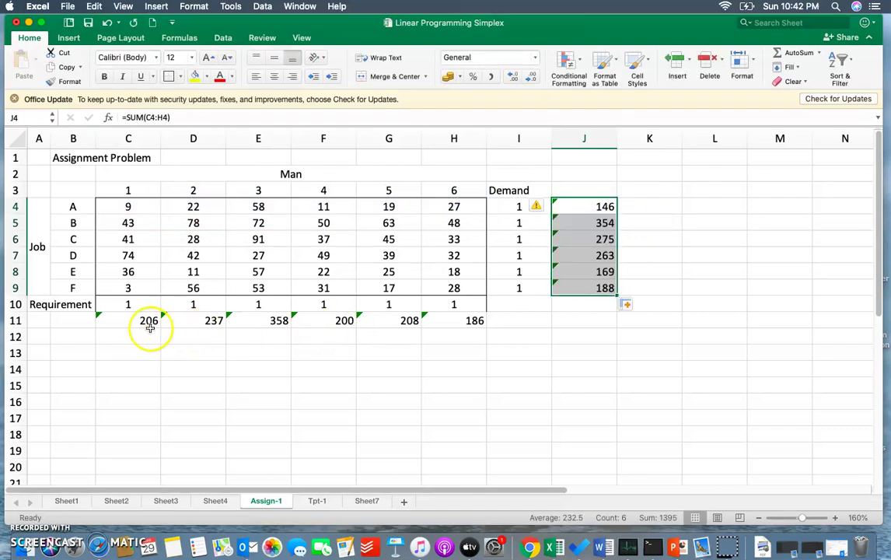
Centre the totals in C11:H11 and J4:J9, then select the cost grid C4:H9
click(152, 321)
drag(207, 321, 451, 325)
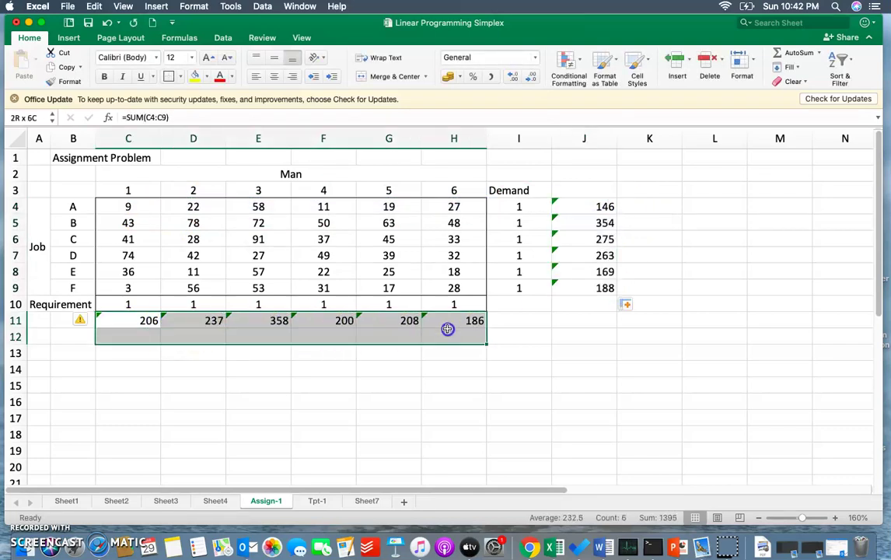
click(277, 77)
drag(602, 205, 595, 287)
click(274, 76)
click(172, 235)
drag(115, 206, 438, 285)
Copy the cost grid C4:H9 to C15:H20 and delete the original values
key(super+c)
click(126, 387)
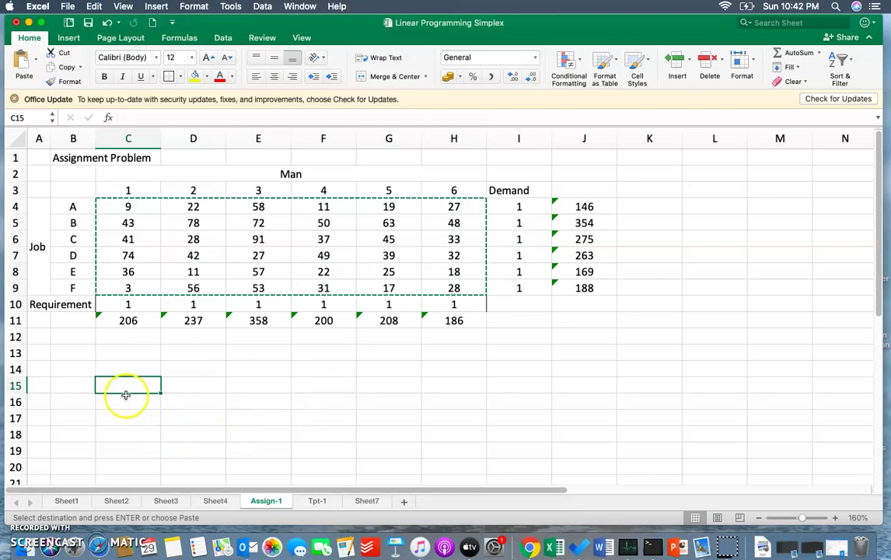
key(super+v)
drag(128, 206, 442, 290)
key(Delete)
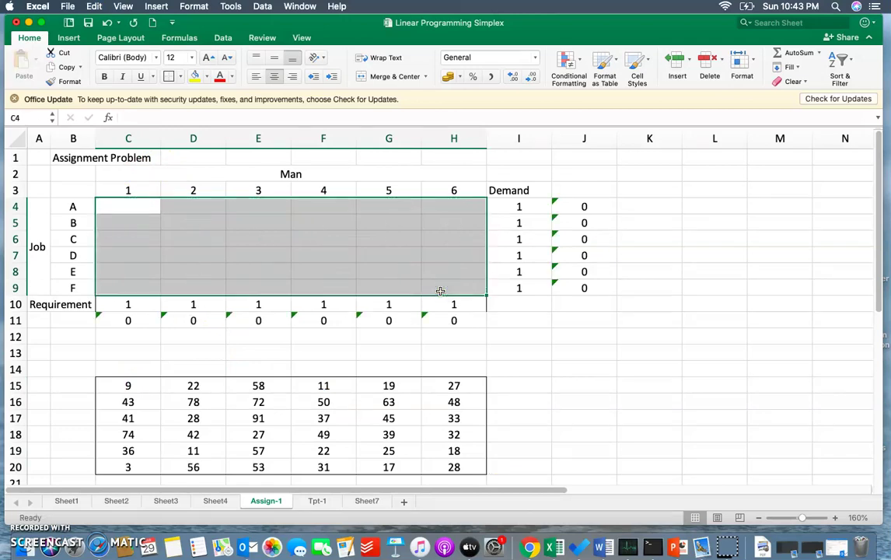
click(549, 322)
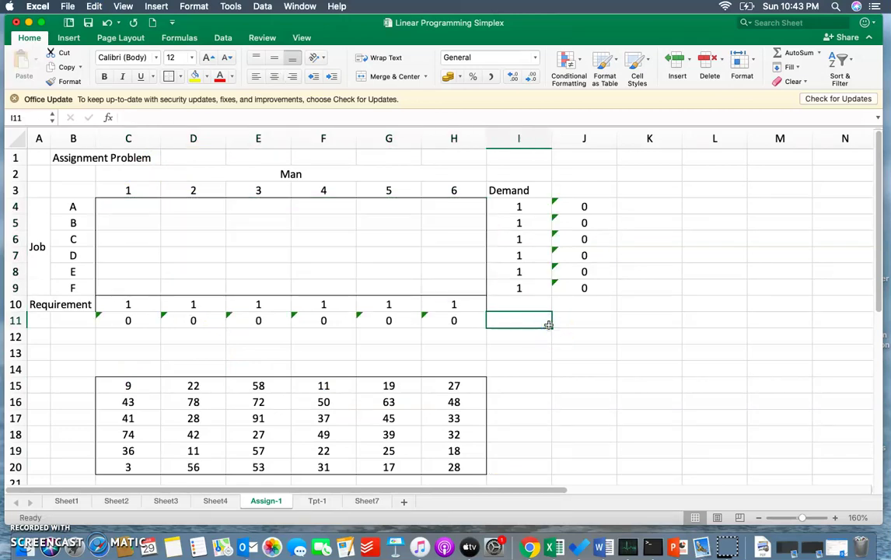
Inspect the emptied assignment grid, stepping along job A's row C4:H4
click(146, 205)
drag(146, 205, 456, 278)
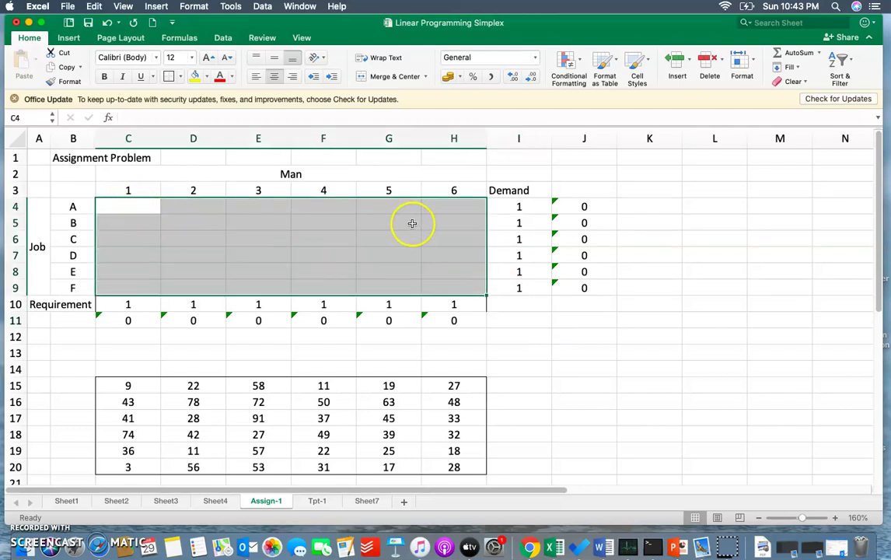
drag(112, 211, 454, 207)
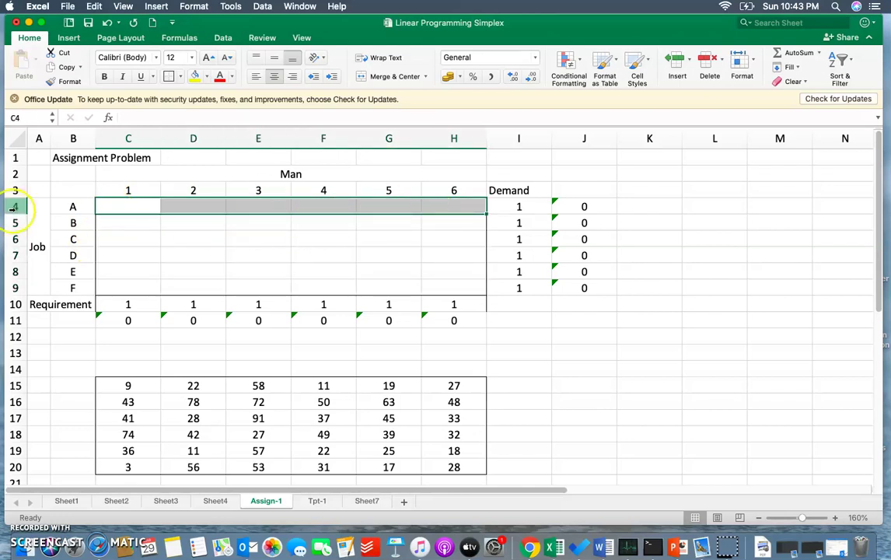
click(74, 205)
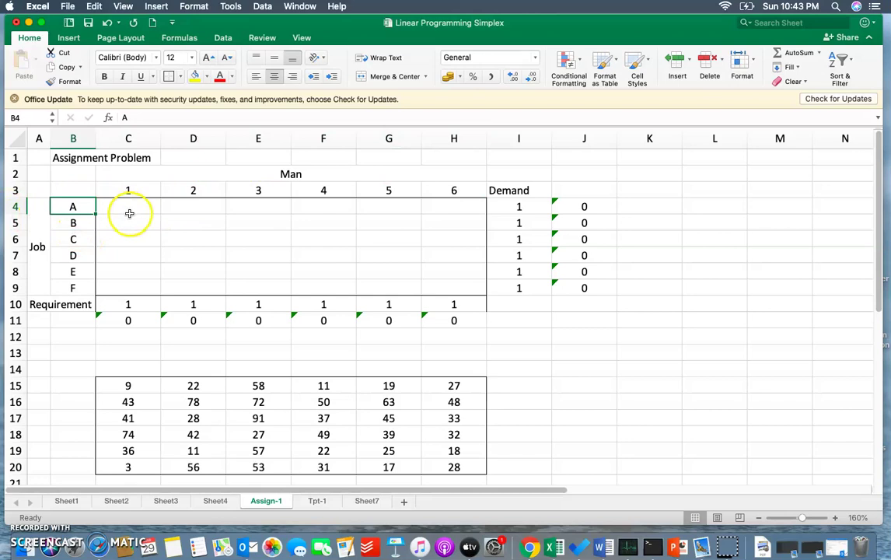
click(134, 208)
key(Right)
key(Right)
key(Right)
key(Right)
key(Right)
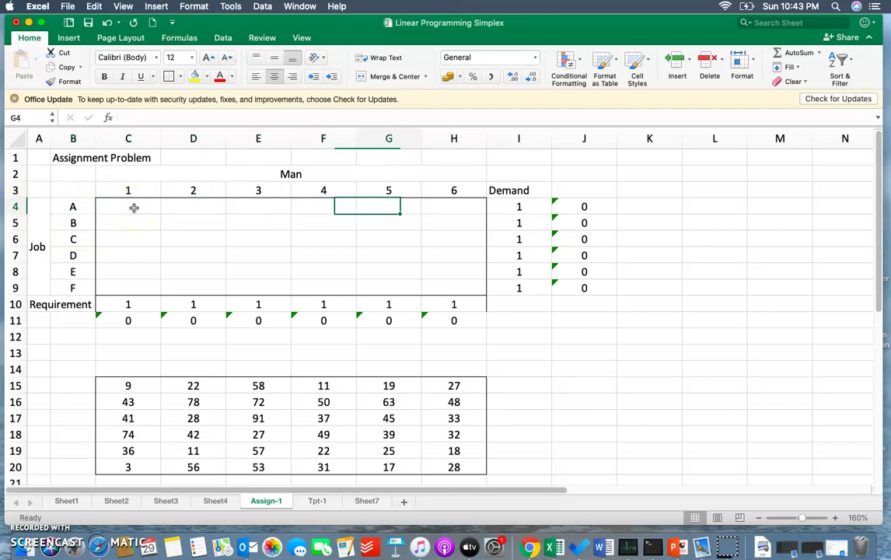
key(Left)
key(Left)
key(Left)
key(Left)
key(Left)
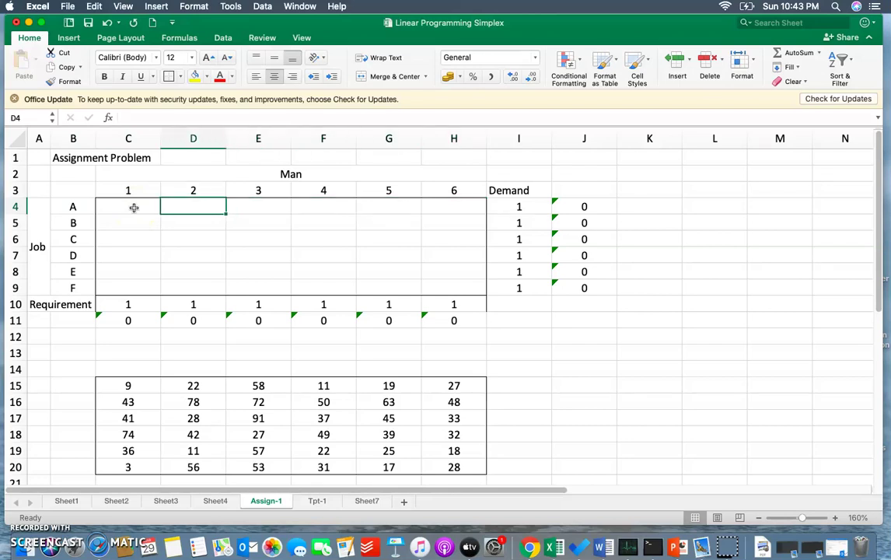
key(Right)
key(Right)
key(Right)
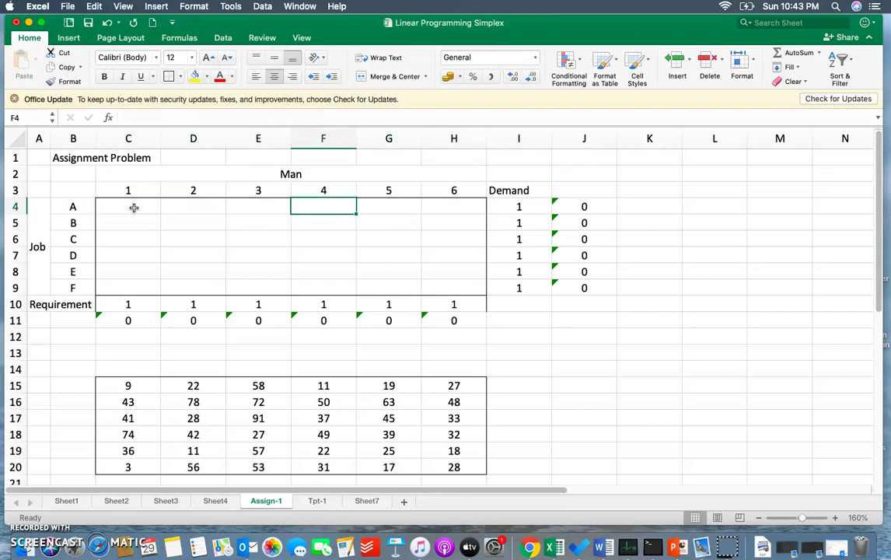
key(Right)
key(Right)
key(Right)
key(Right)
key(Left)
key(Left)
key(Left)
key(Left)
key(Left)
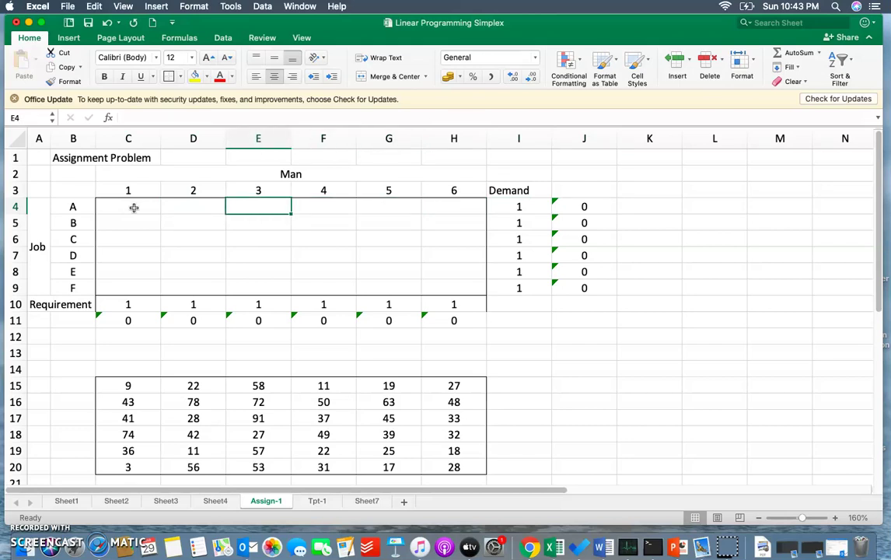
key(Left)
key(Left)
key(Left)
key(Right)
key(Right)
key(Right)
key(Left)
key(Left)
key(Right)
key(Right)
key(Right)
key(Right)
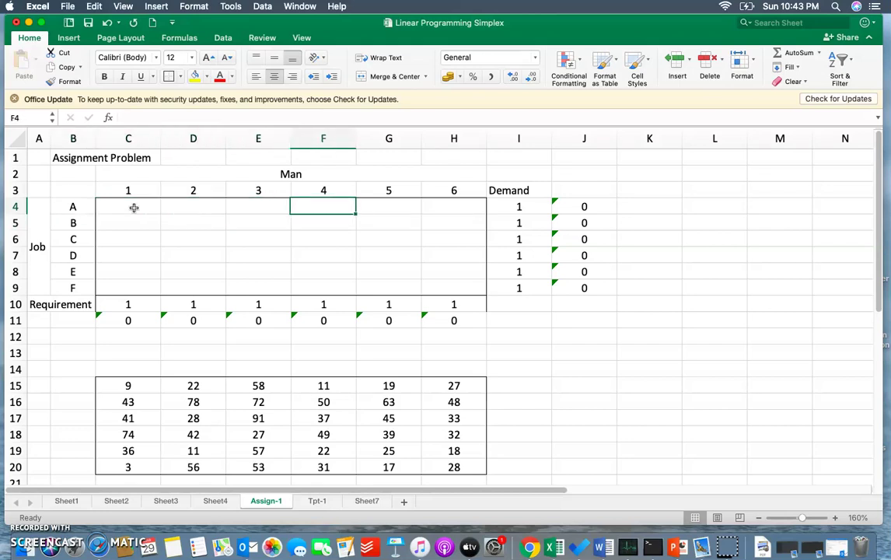
key(Left)
key(Left)
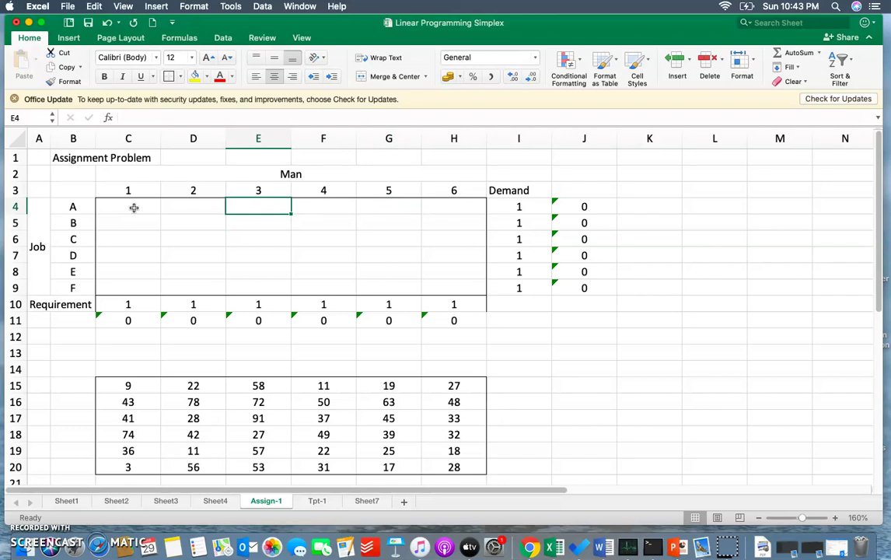
key(Down)
key(Down)
key(Down)
key(Down)
key(Down)
key(Down)
key(Down)
key(Down)
key(Down)
key(Down)
key(Down)
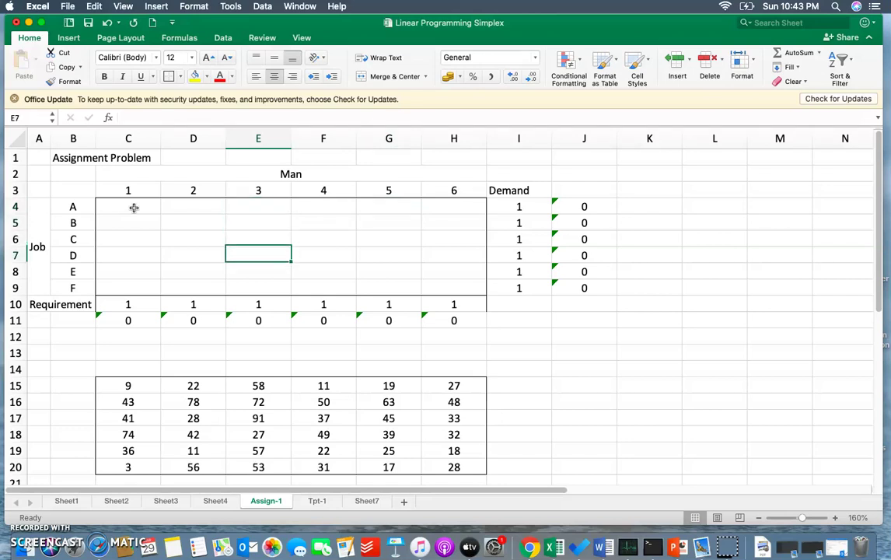
key(Down)
key(Up)
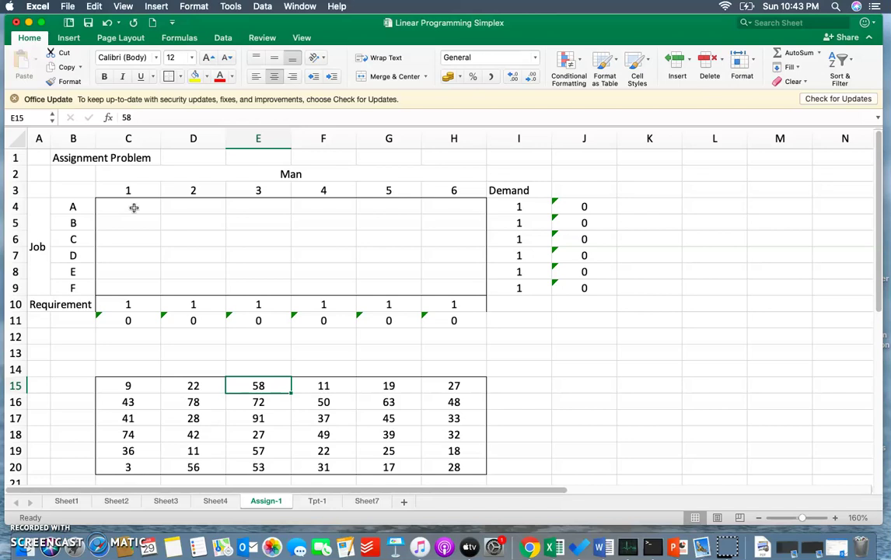
key(Up)
key(Up)
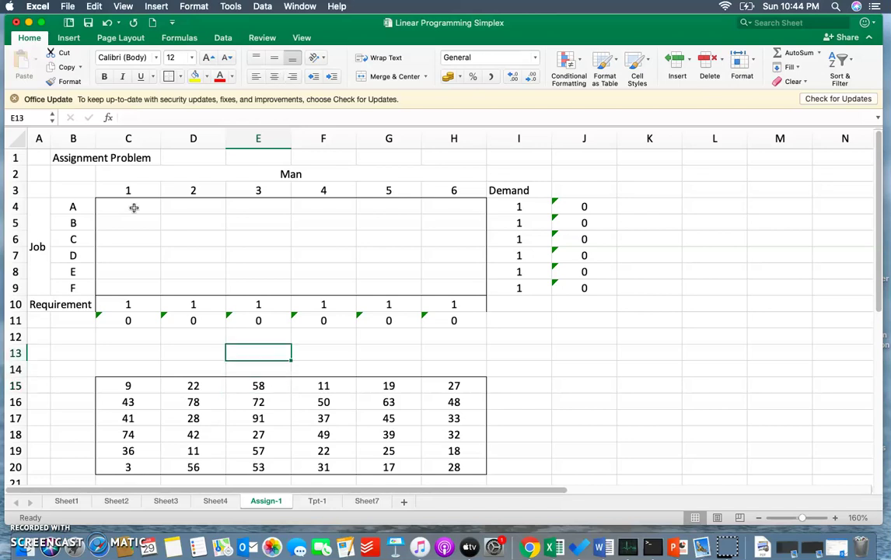
key(Left)
key(Left)
key(Right)
Label cell C13 'Assign Cost'
key(Left)
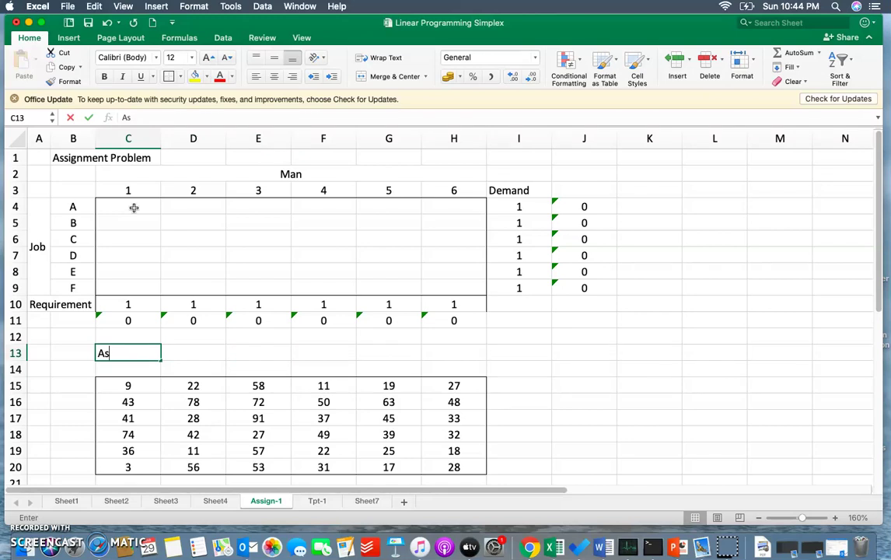
text(Assign Cost)
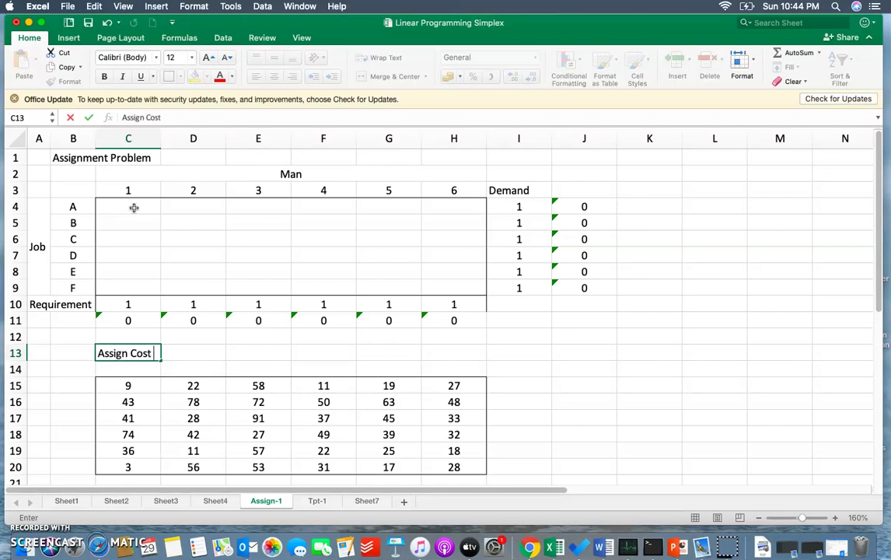
key(Right)
Enter =SUMPRODUCT(C4:H9,C15:H20) in D13 as the total assignment cost
text(=sum)
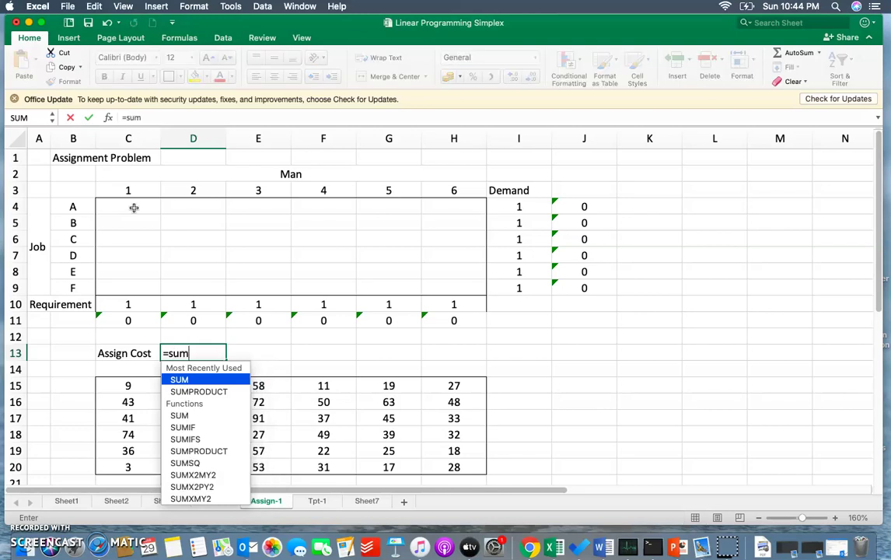
key(Down)
key(Tab)
click(126, 214)
drag(126, 208, 471, 281)
text(,)
drag(129, 385, 451, 467)
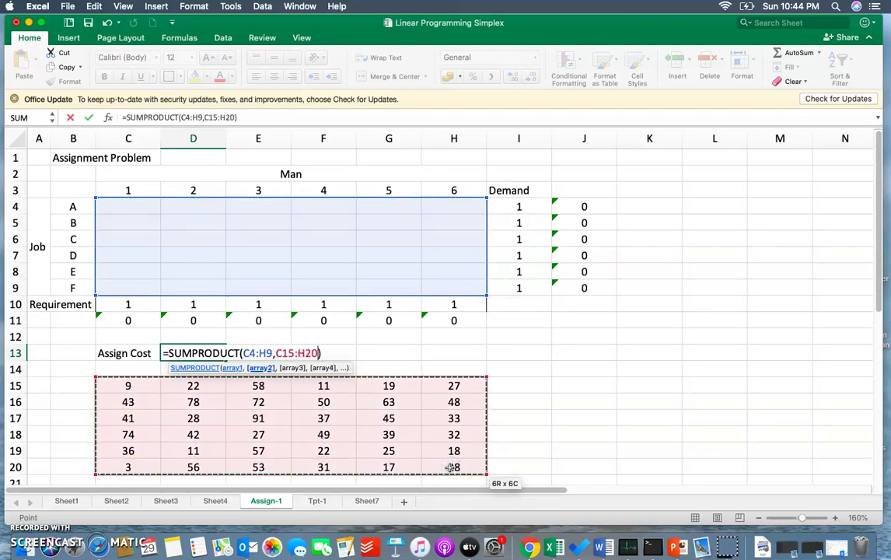
key(Return)
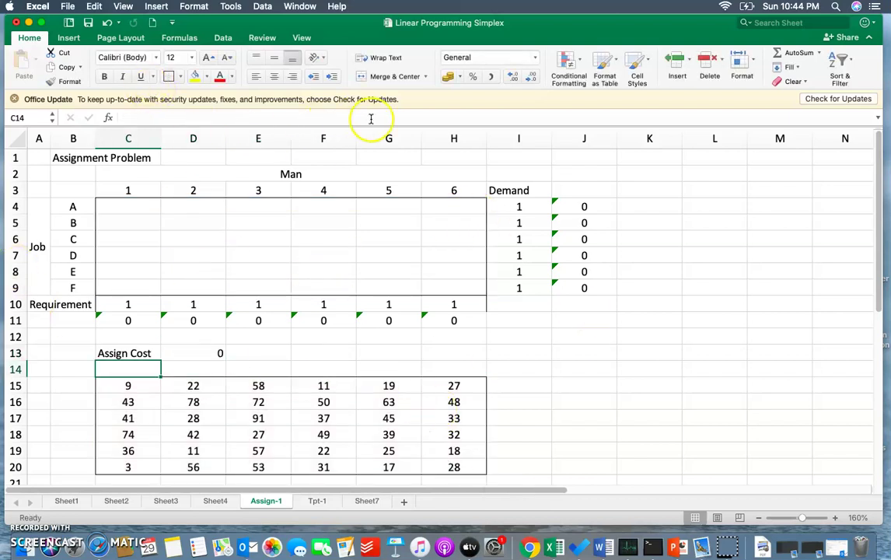
In Solver, set objective D13 to Min with changing cells C4:H9
click(222, 37)
click(794, 67)
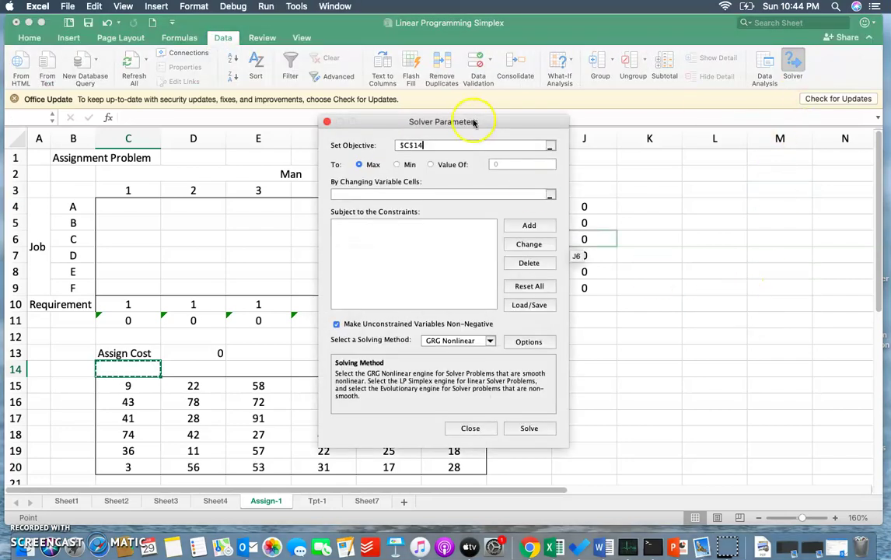
drag(475, 122, 608, 172)
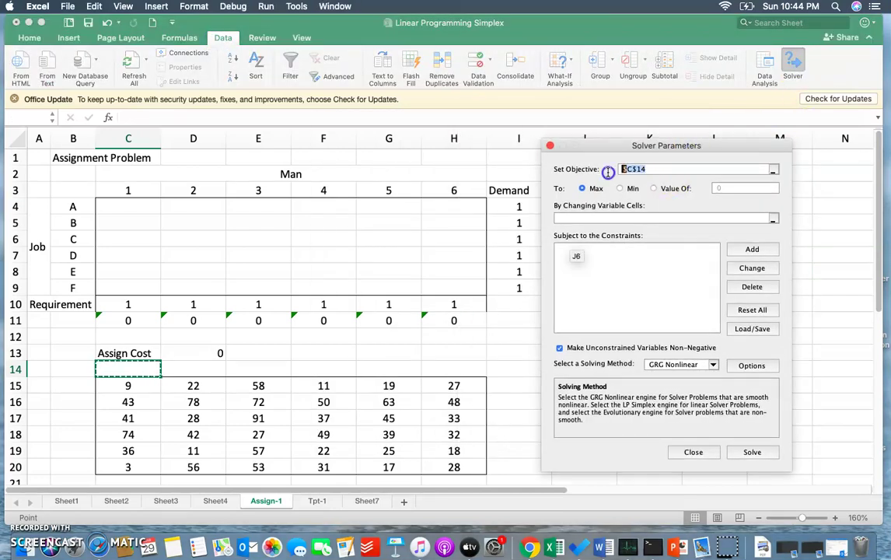
click(204, 354)
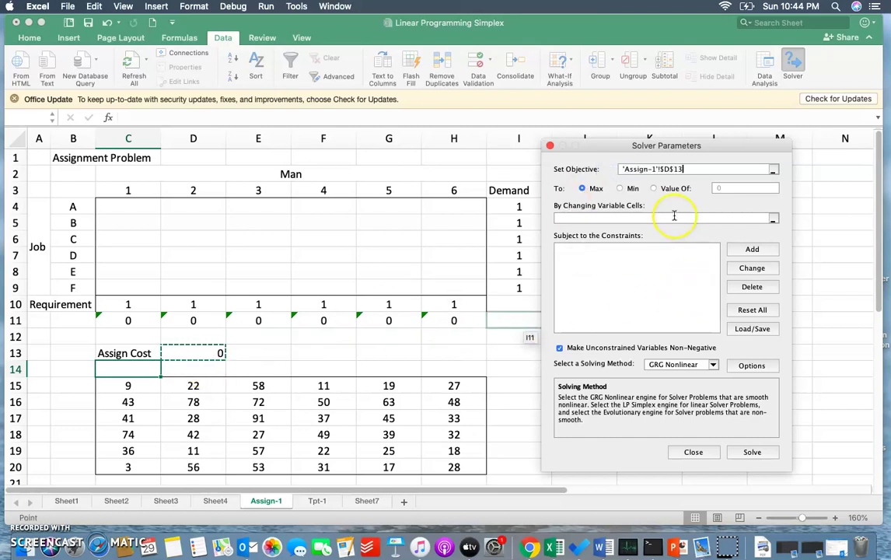
click(621, 189)
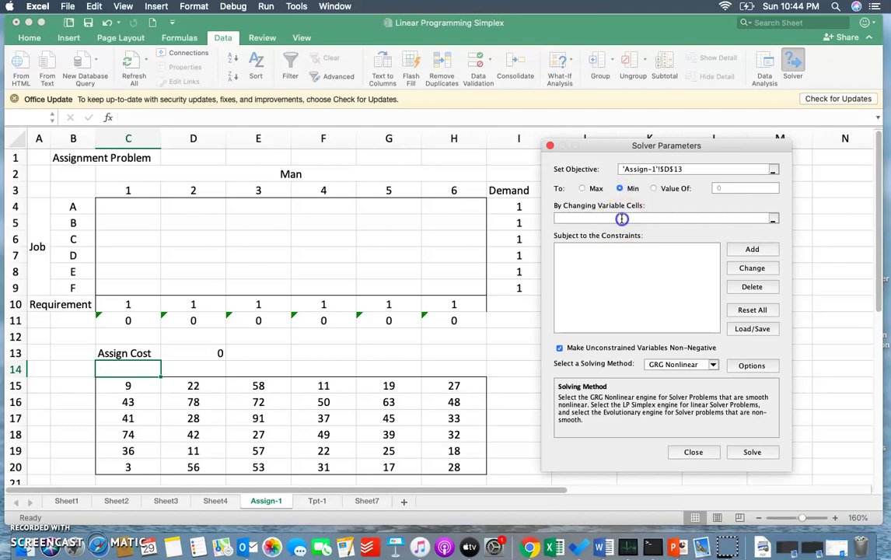
click(622, 219)
drag(160, 210, 442, 287)
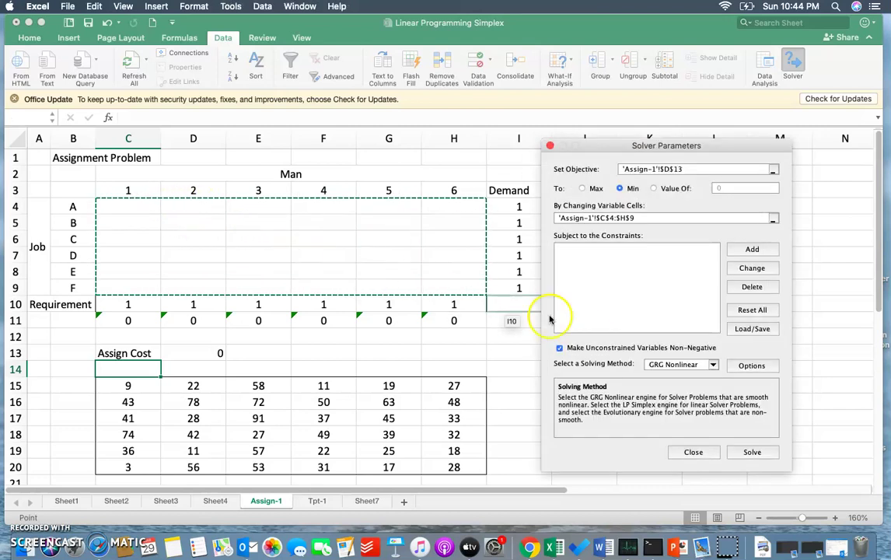
Add Solver constraints J4:J9 <= I4:I9 and C11:H11 >= C10:H10
click(750, 252)
drag(510, 247, 658, 325)
drag(592, 204, 595, 286)
click(671, 362)
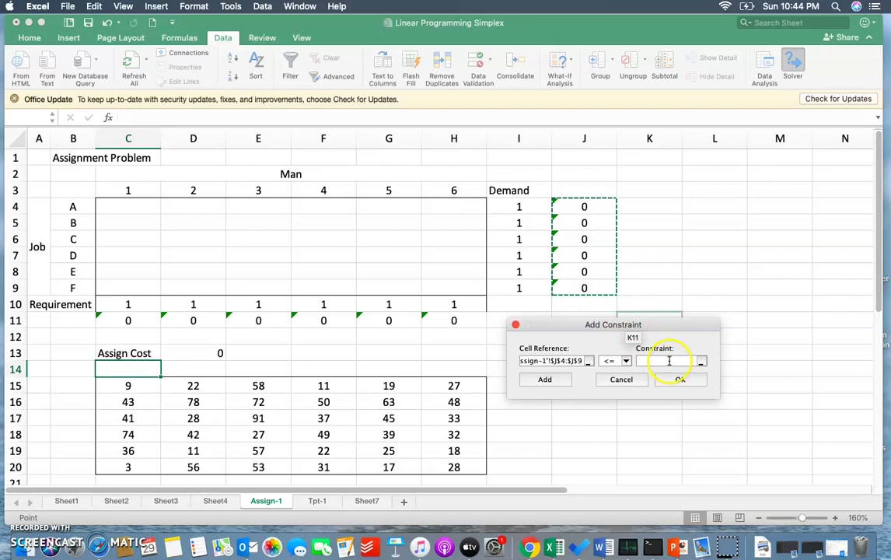
drag(521, 206, 525, 287)
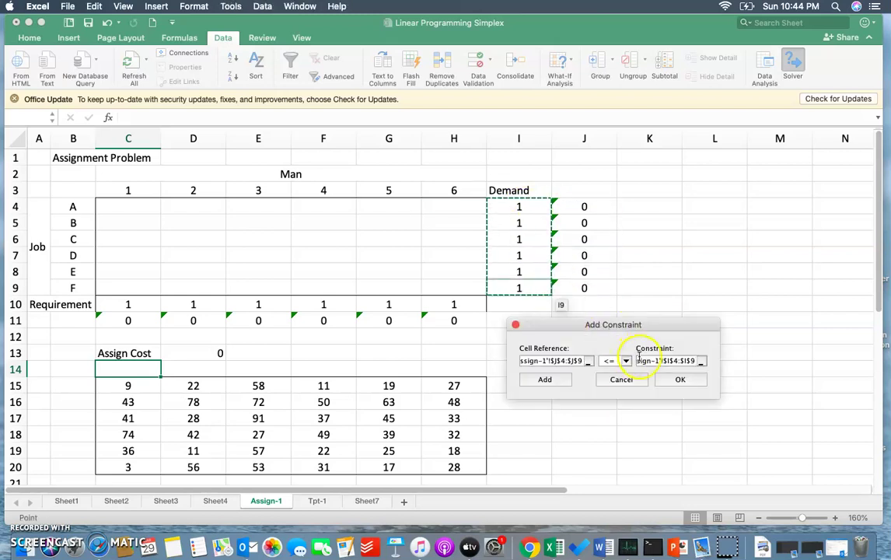
click(548, 379)
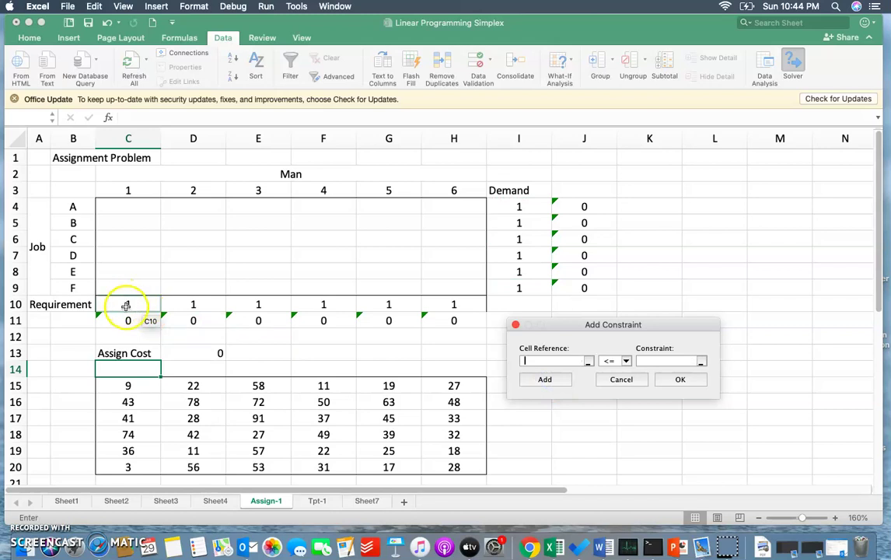
drag(132, 320, 435, 319)
click(626, 361)
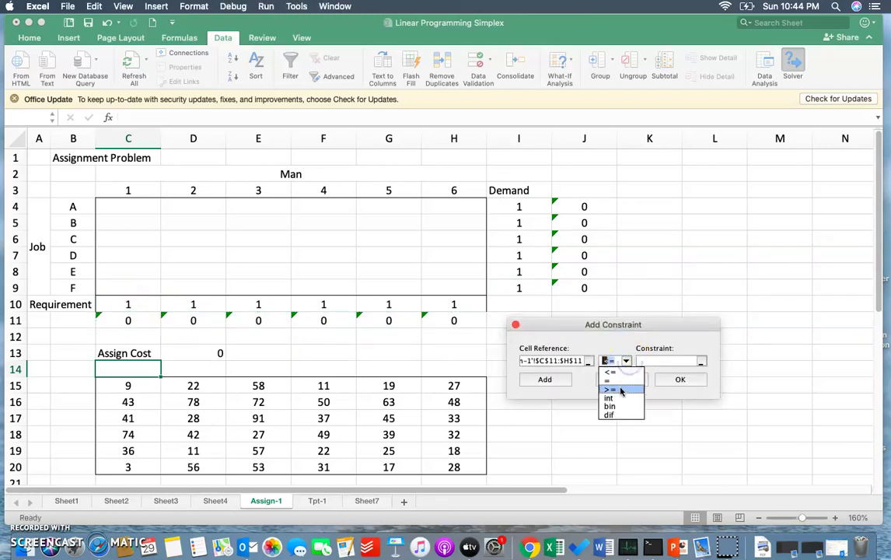
click(621, 391)
drag(145, 303, 469, 304)
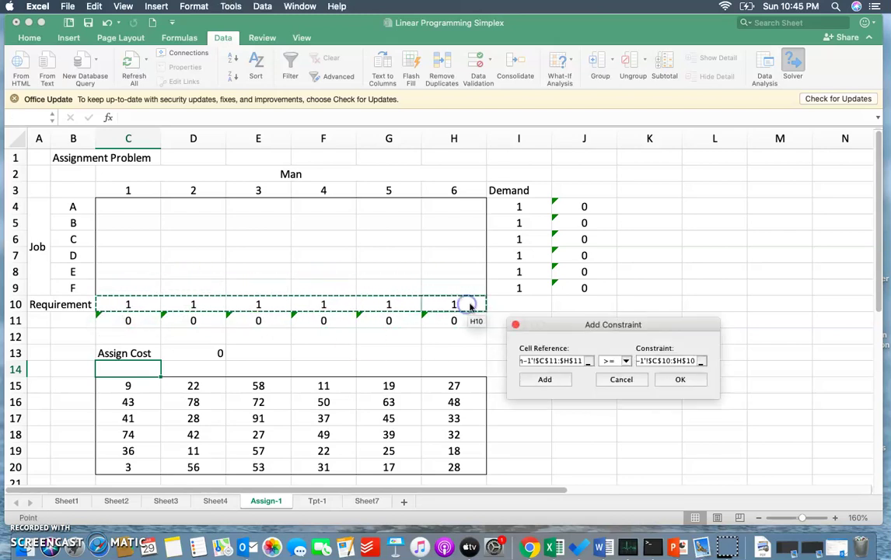
click(691, 380)
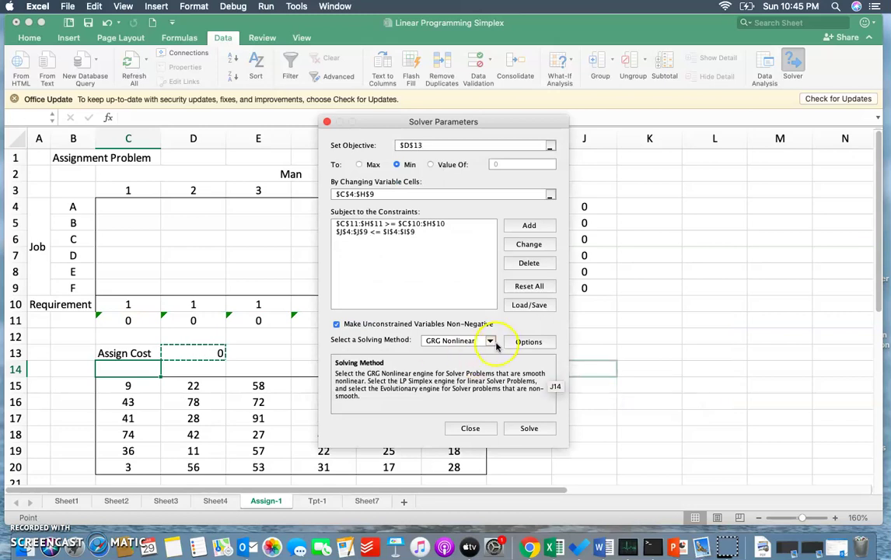
Solve with Simplex LP and keep the solution, giving Assign Cost 142 in D13
click(493, 342)
click(477, 361)
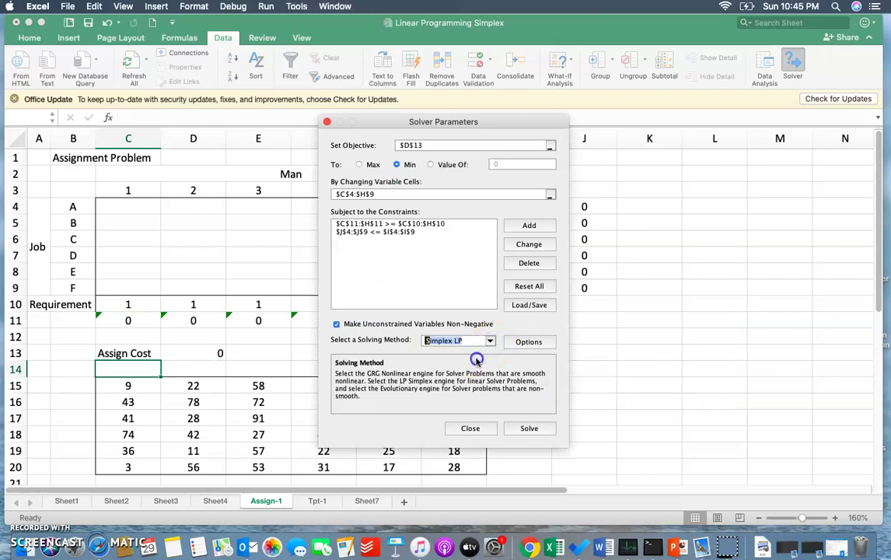
click(528, 429)
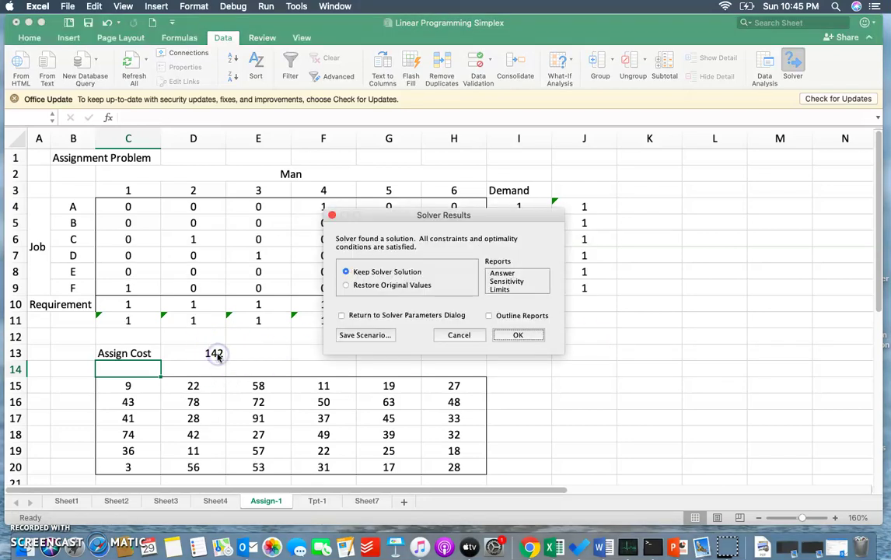
click(518, 335)
click(200, 353)
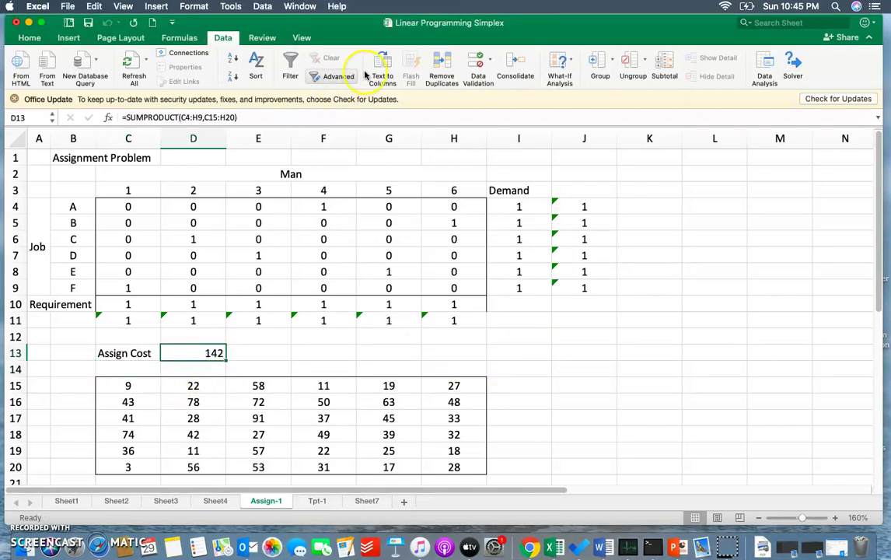
Fill the Assign Cost cell D13 and assigned cell F4 yellow
click(39, 38)
click(195, 76)
click(85, 201)
drag(85, 200, 328, 205)
click(197, 77)
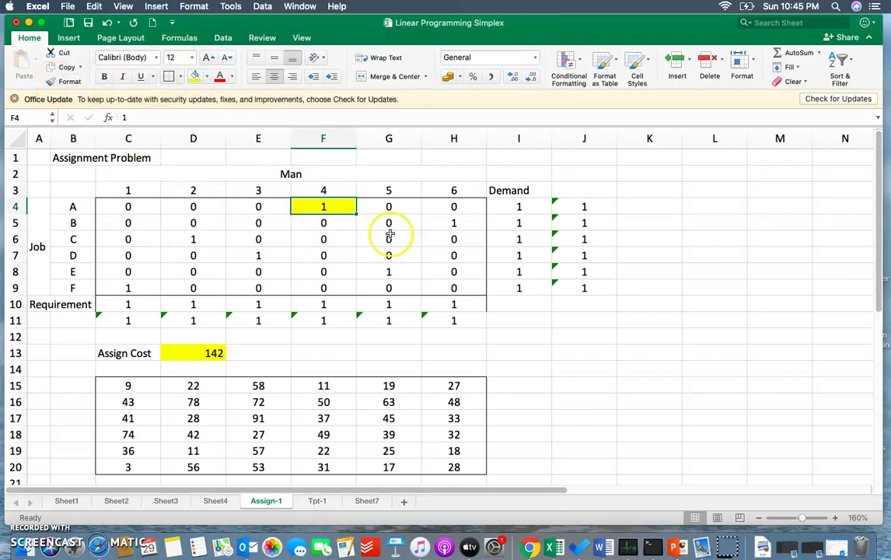
Fill the assigned cells H5, D6, E7, G8 and C9 yellow
click(446, 225)
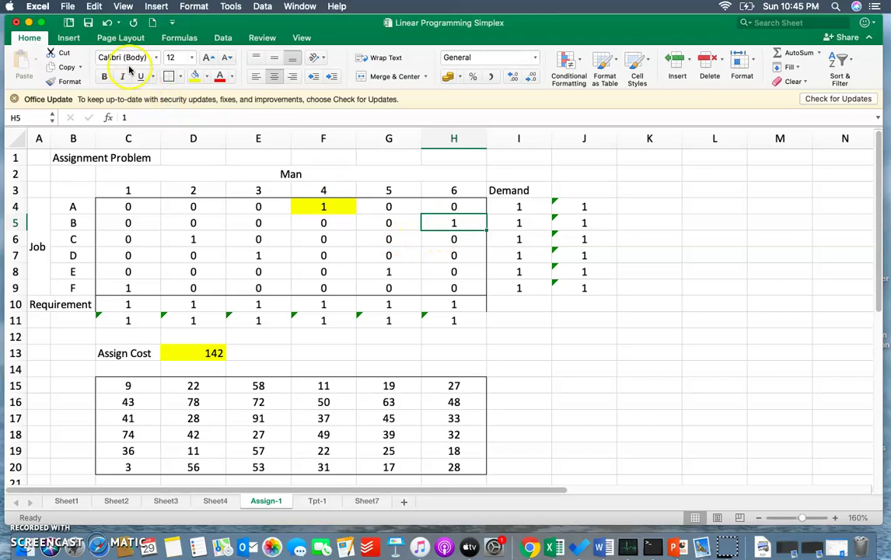
click(195, 76)
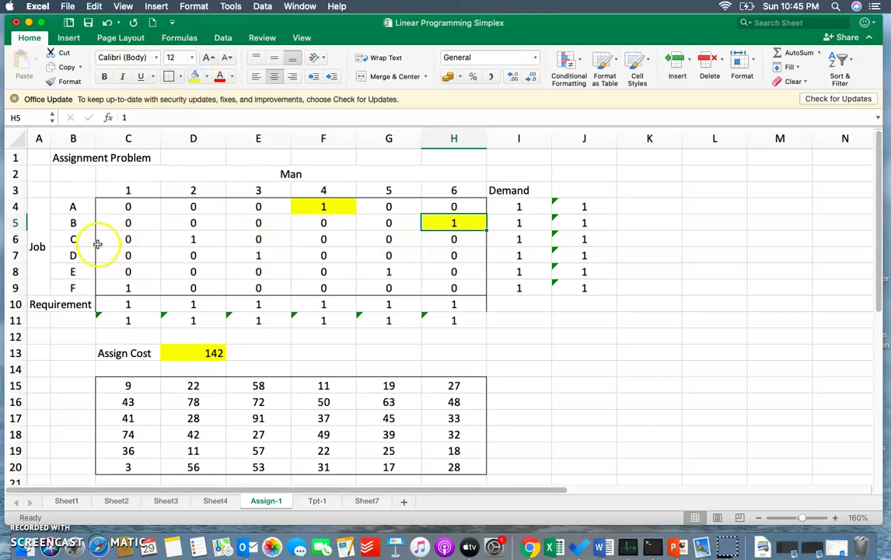
click(196, 240)
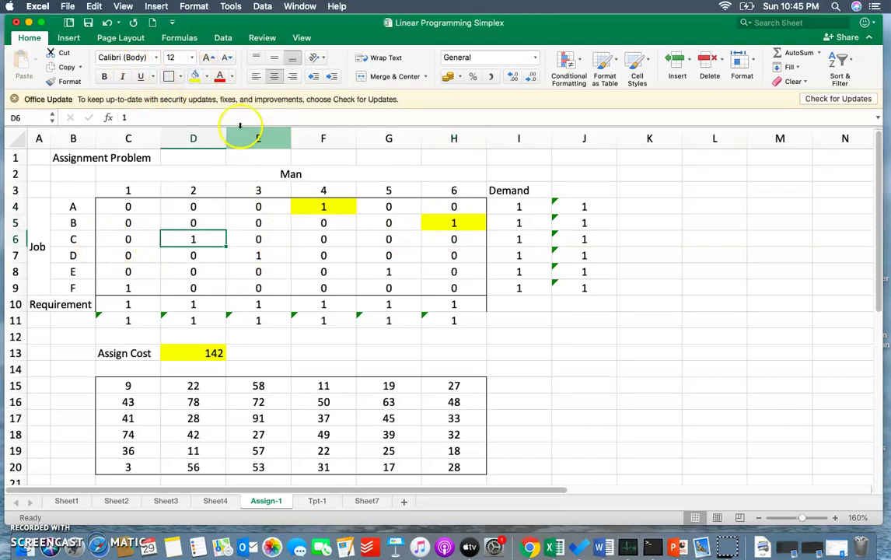
click(196, 77)
click(257, 259)
click(195, 77)
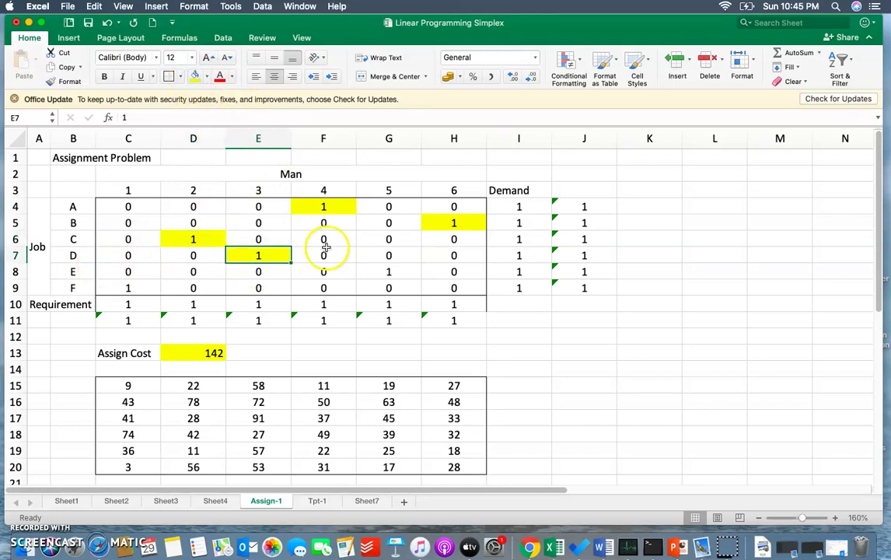
click(406, 270)
click(195, 78)
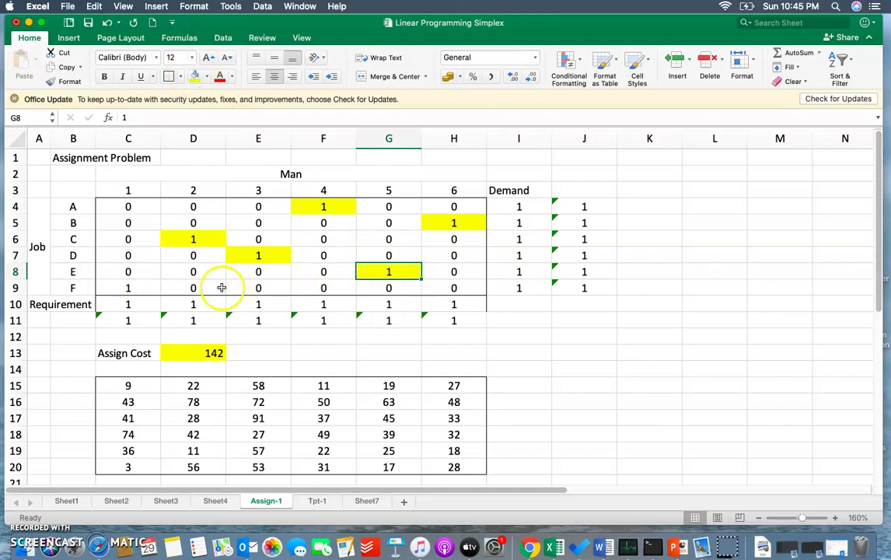
click(126, 287)
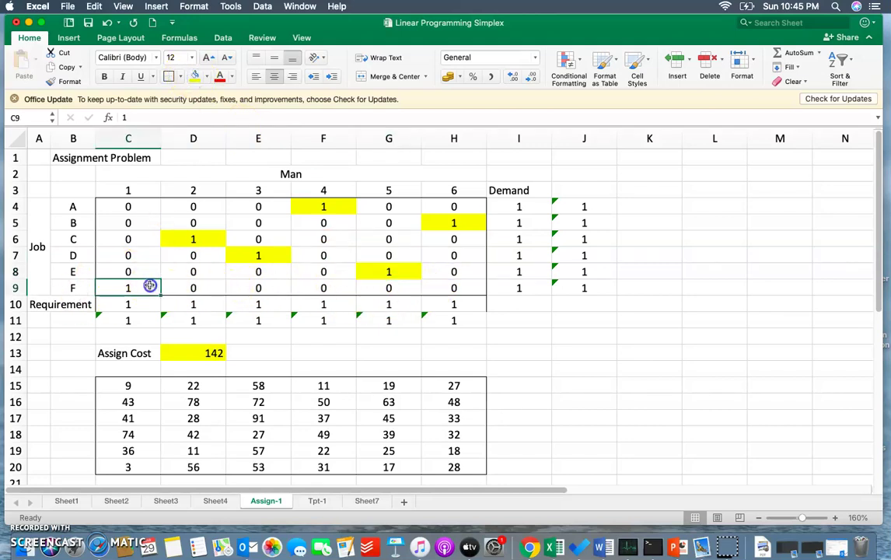
click(195, 77)
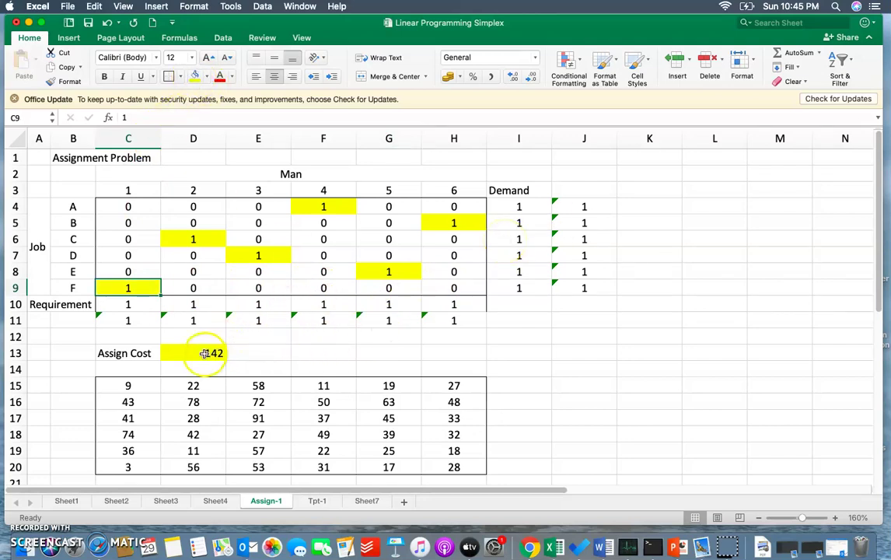
Apply ₹ English (India) accounting format to C9, then to D13 so it shows ₹ 142.00
click(460, 77)
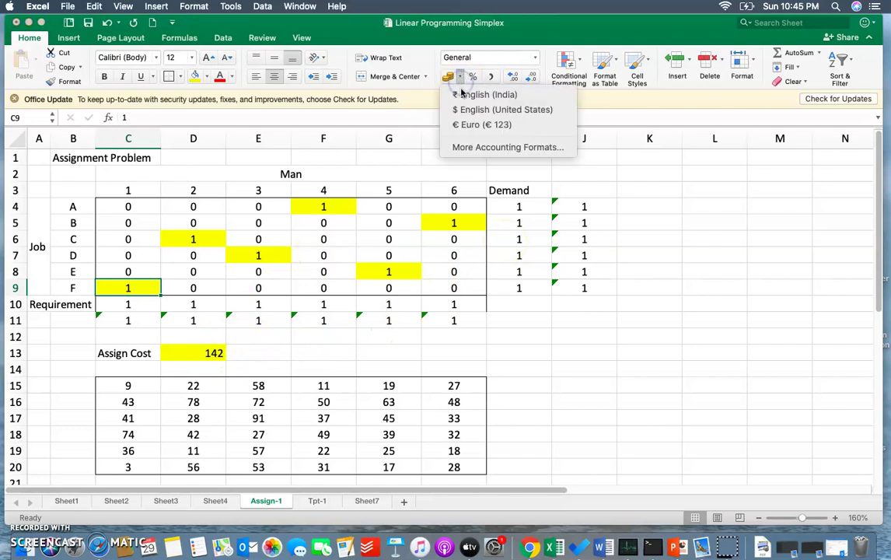
click(465, 94)
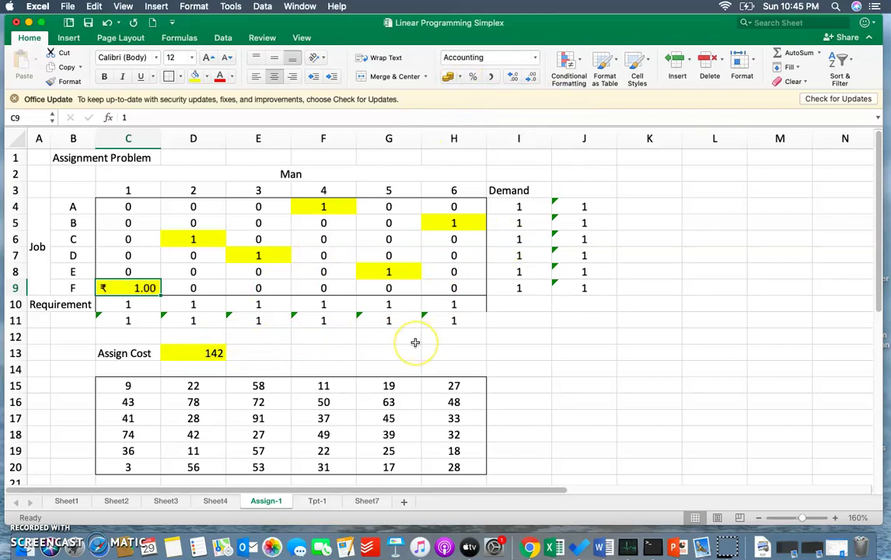
click(209, 353)
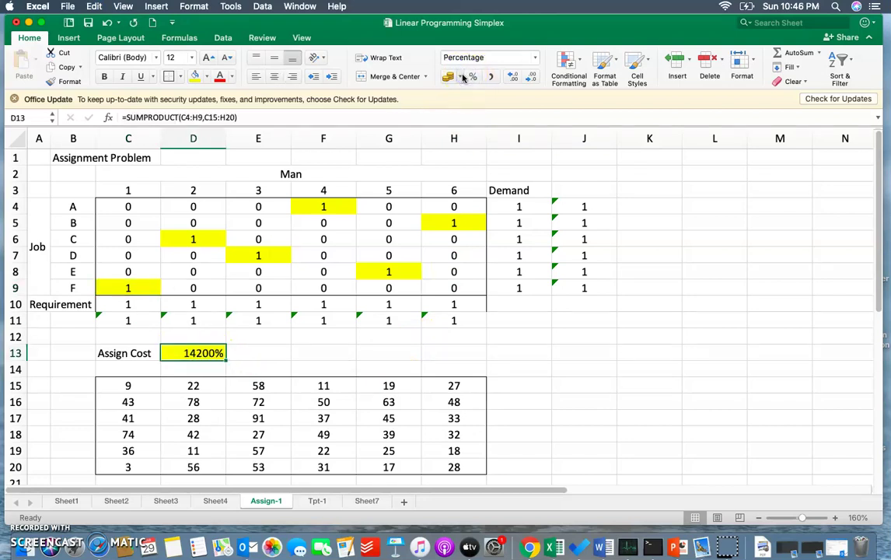
key(super+z)
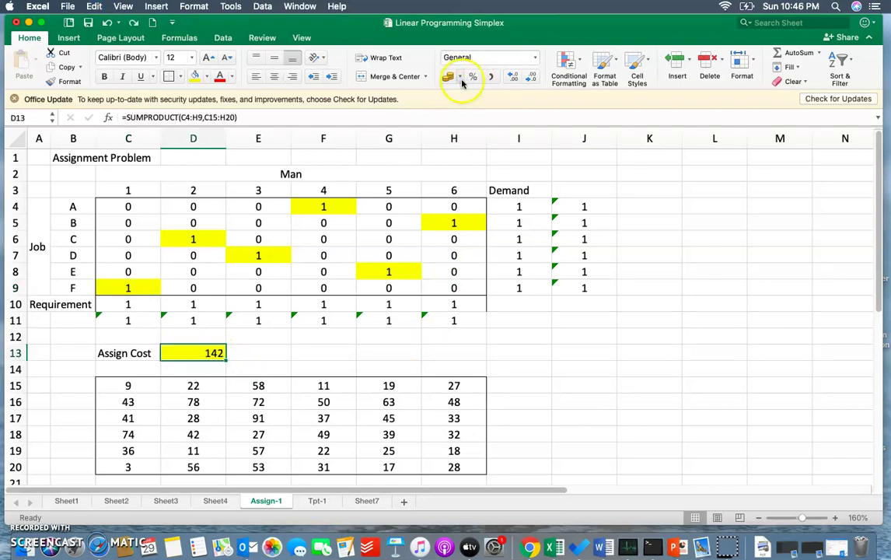
click(461, 76)
click(464, 95)
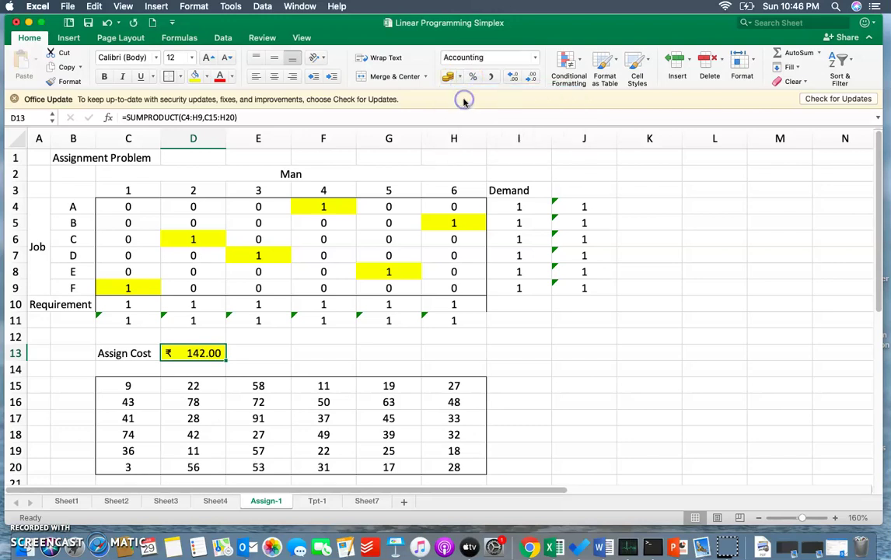
click(565, 346)
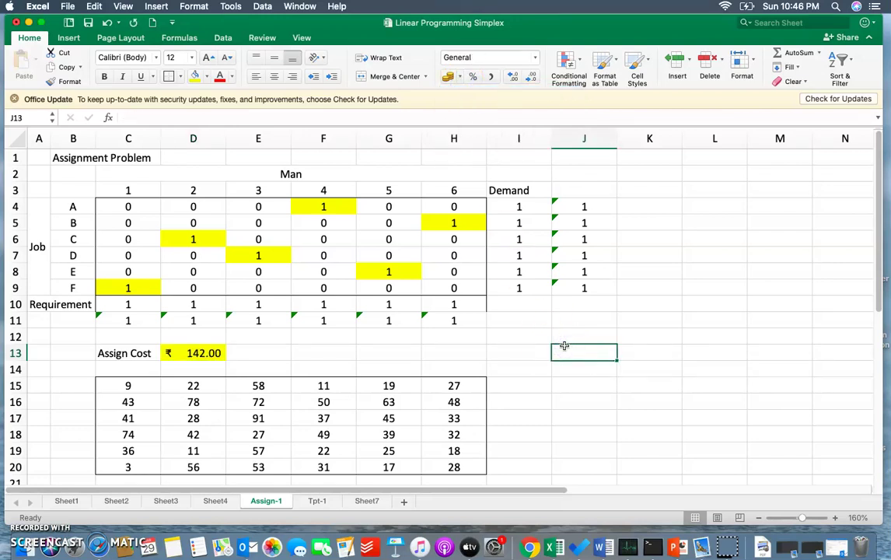